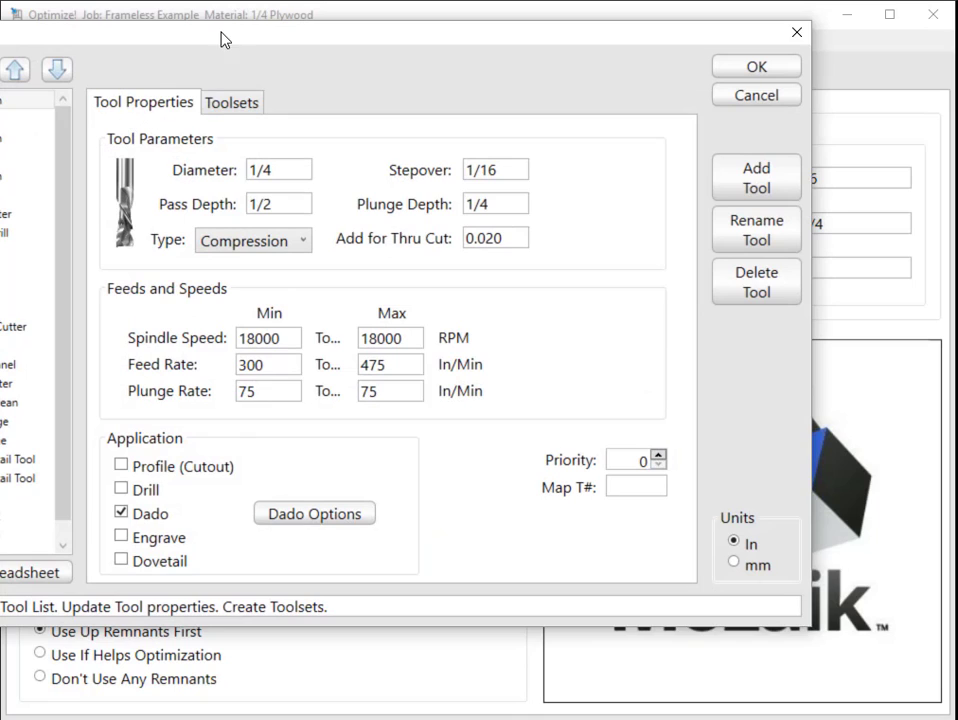
# Review the tools assigned to the Full Toolset in the Tool Library and return to the 1/4 Compression tool's properties.
pyautogui.moveTo(222, 36); pyautogui.dragTo(338, 50)
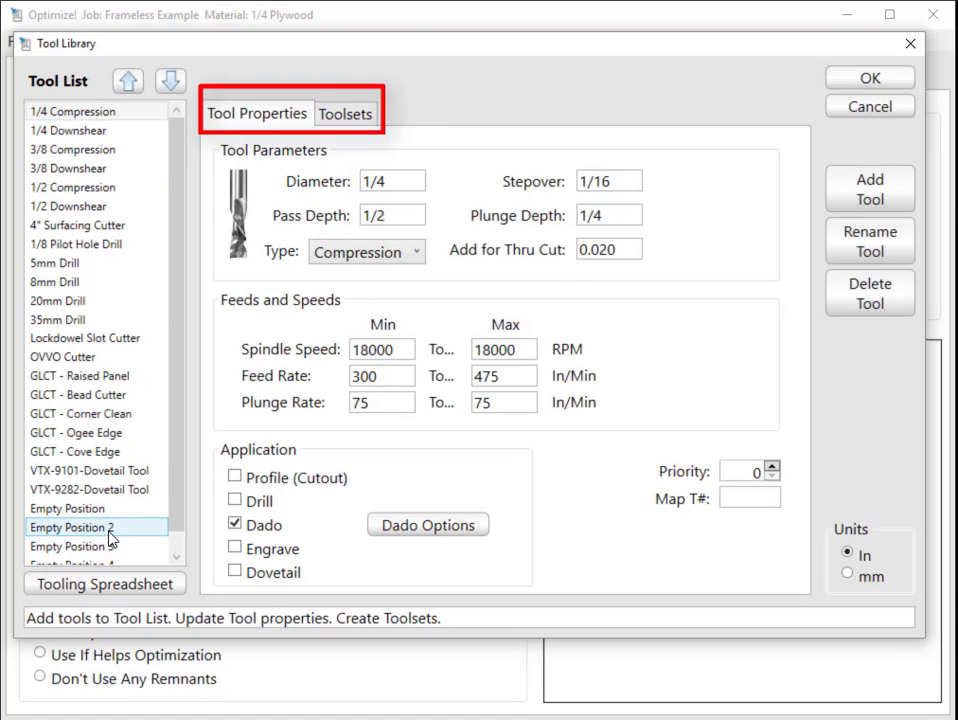
pyautogui.click(348, 116)
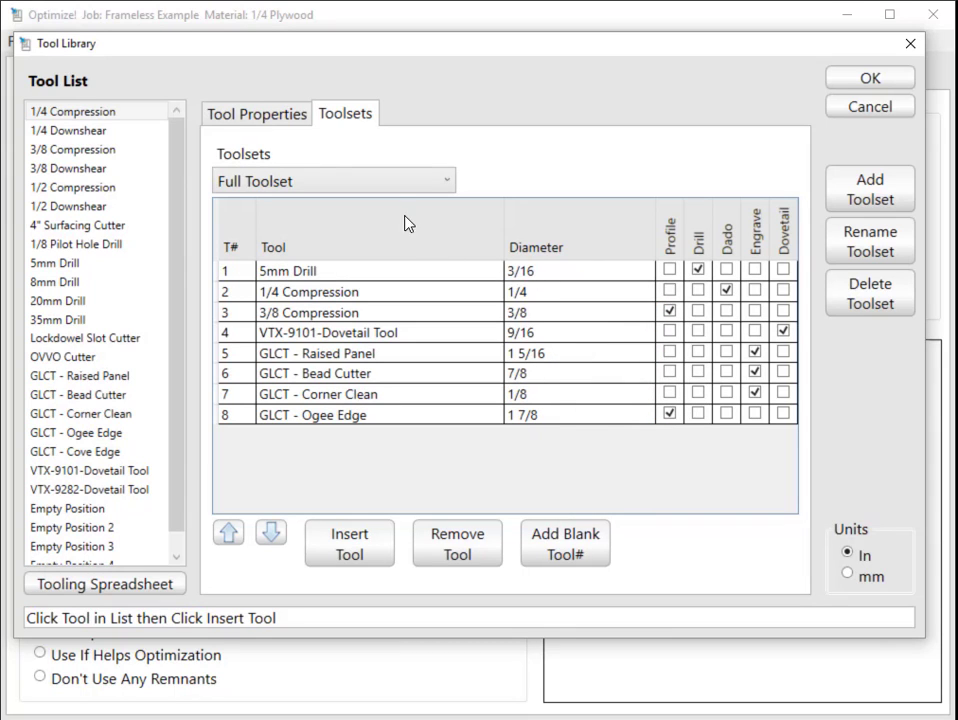
pyautogui.click(286, 122)
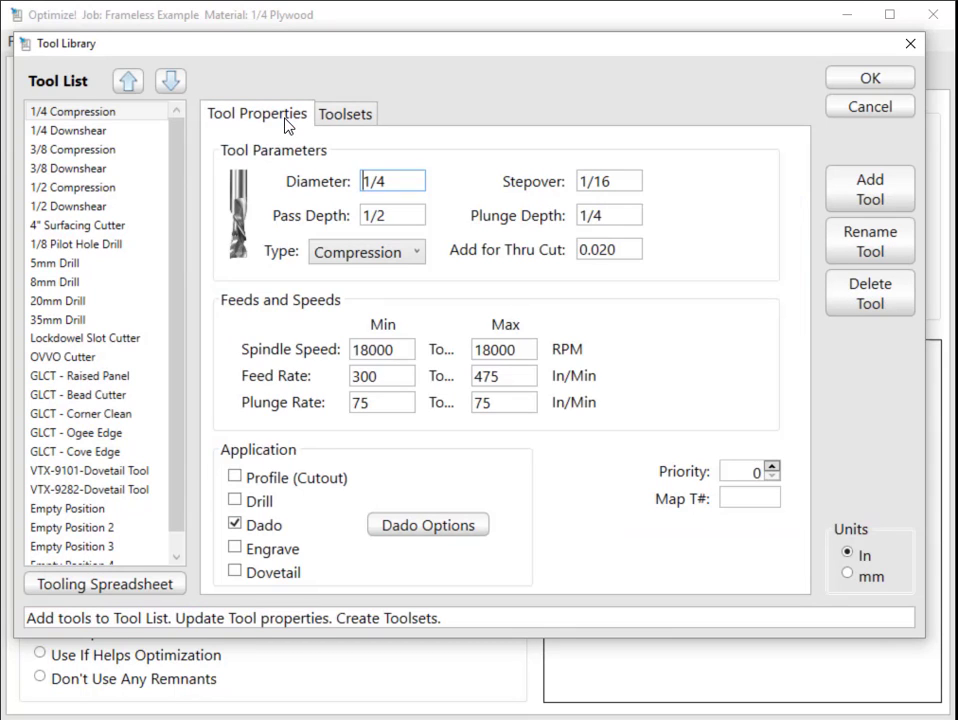
# Look through all tools and their spindle speeds in the CNC Tooling Spreadsheet, then close it without saving.
pyautogui.click(130, 590)
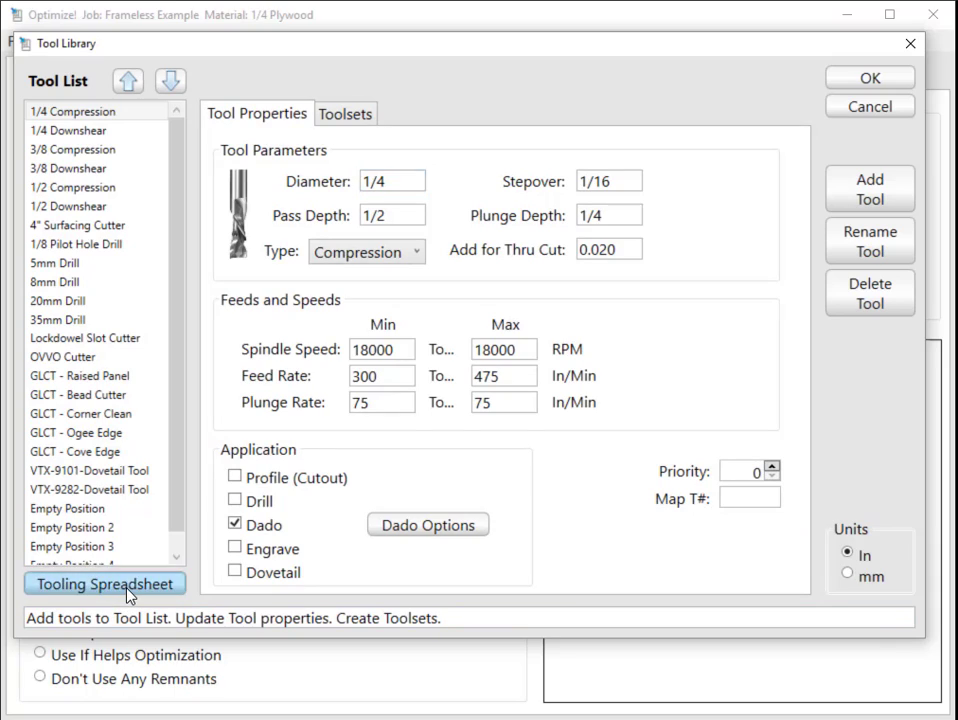
pyautogui.moveTo(168, 63); pyautogui.dragTo(286, 48)
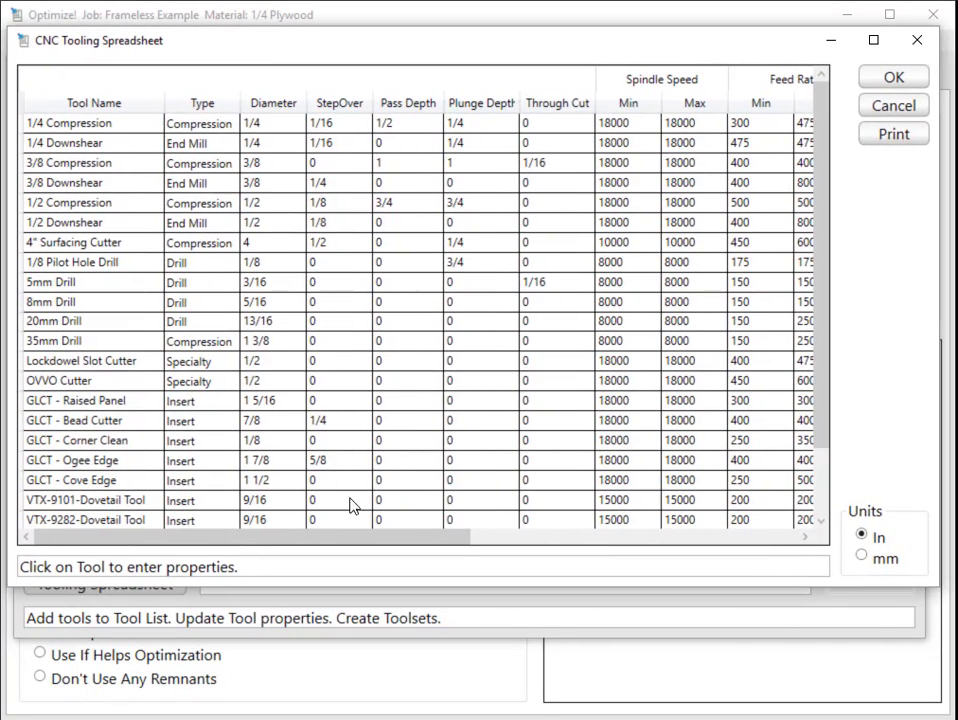
pyautogui.moveTo(308, 537); pyautogui.dragTo(293, 515)
pyautogui.moveTo(822, 120); pyautogui.dragTo(821, 240)
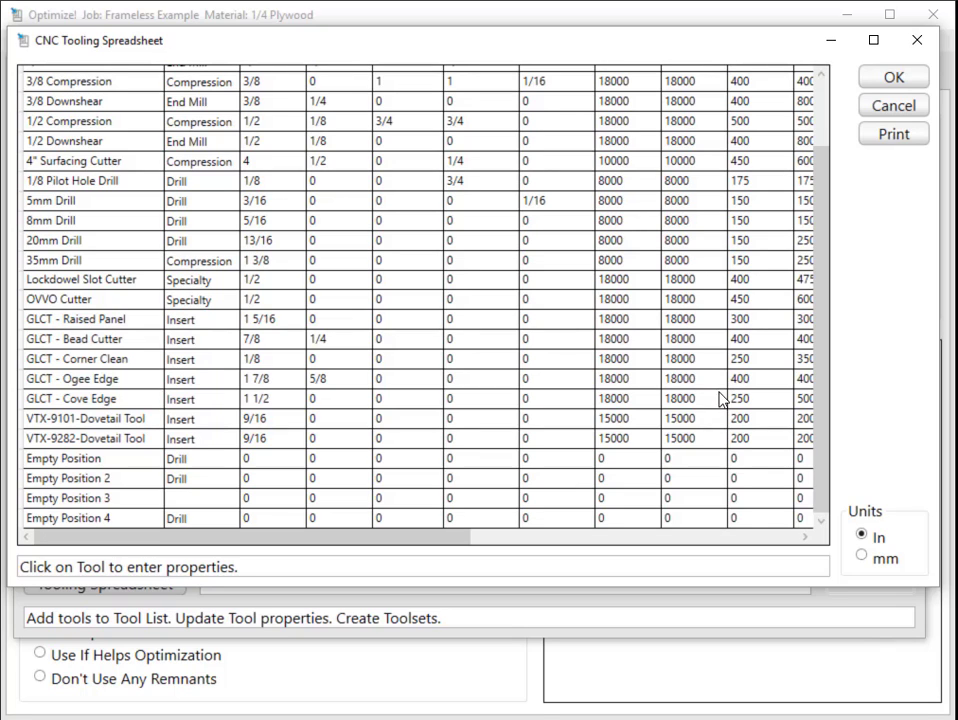
pyautogui.click(630, 398)
pyautogui.click(627, 418)
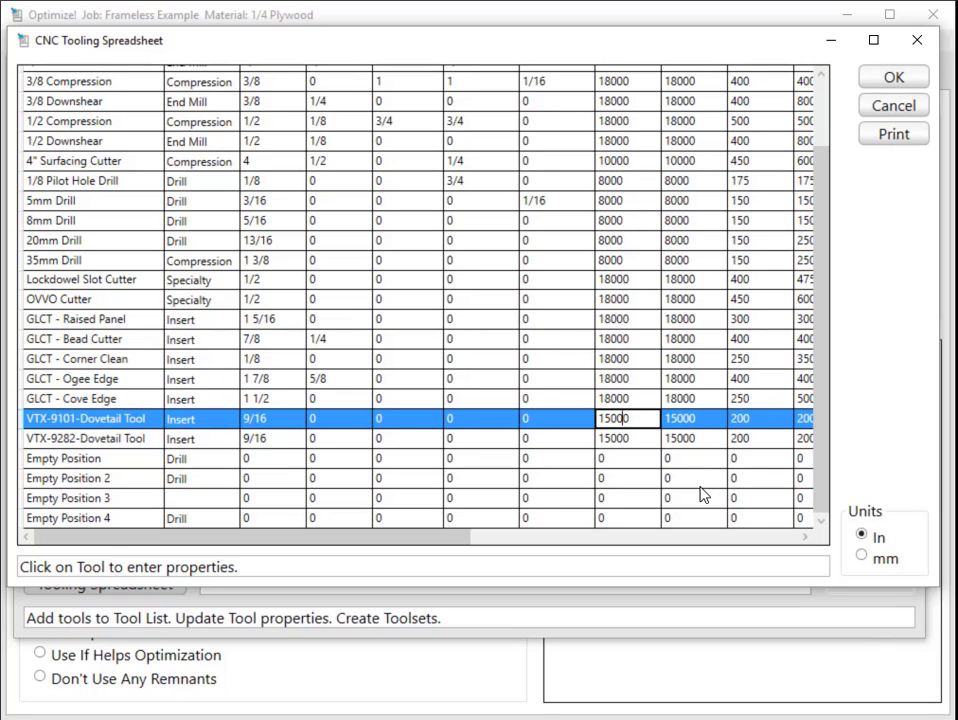
pyautogui.click(893, 106)
# Check the pass depth and plunge depth of the 1/4 Compression tool and close the Tool Library.
pyautogui.click(413, 213)
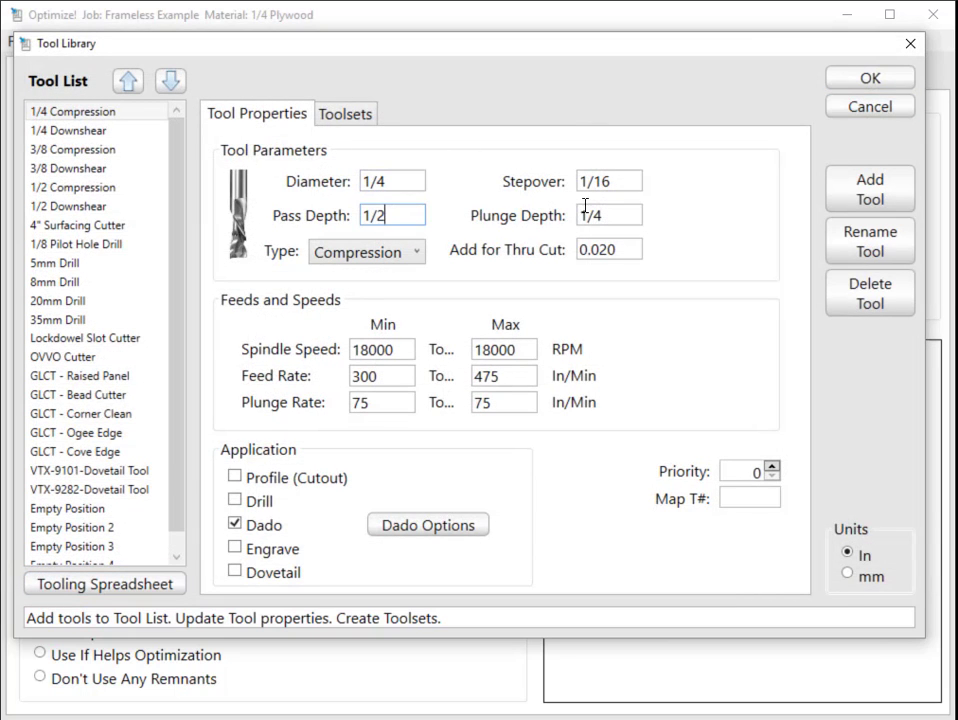
pyautogui.click(618, 212)
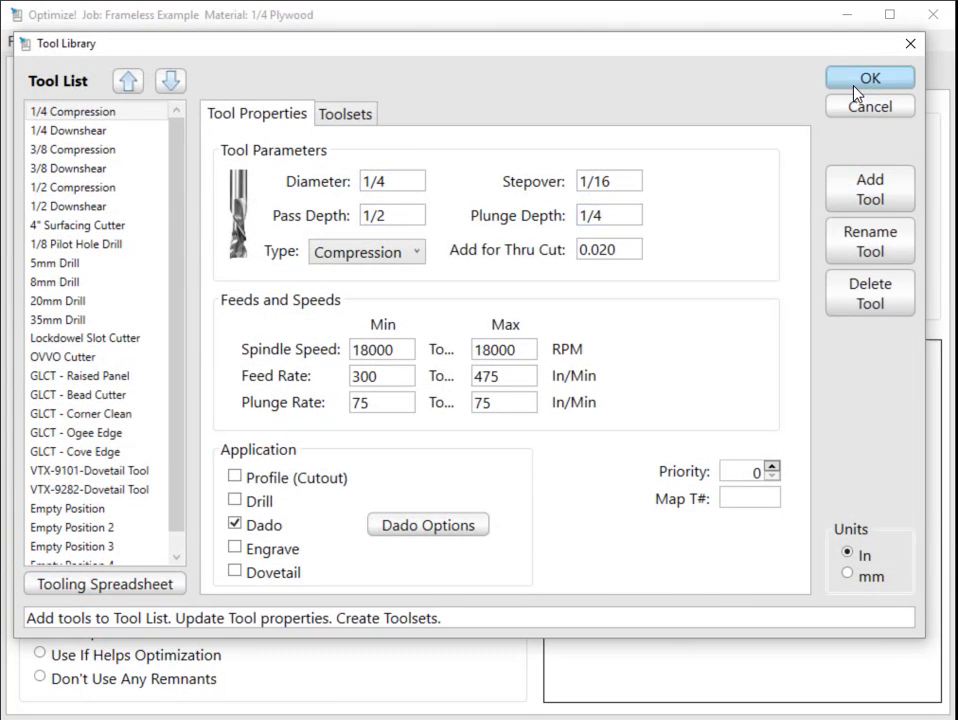
pyautogui.click(856, 82)
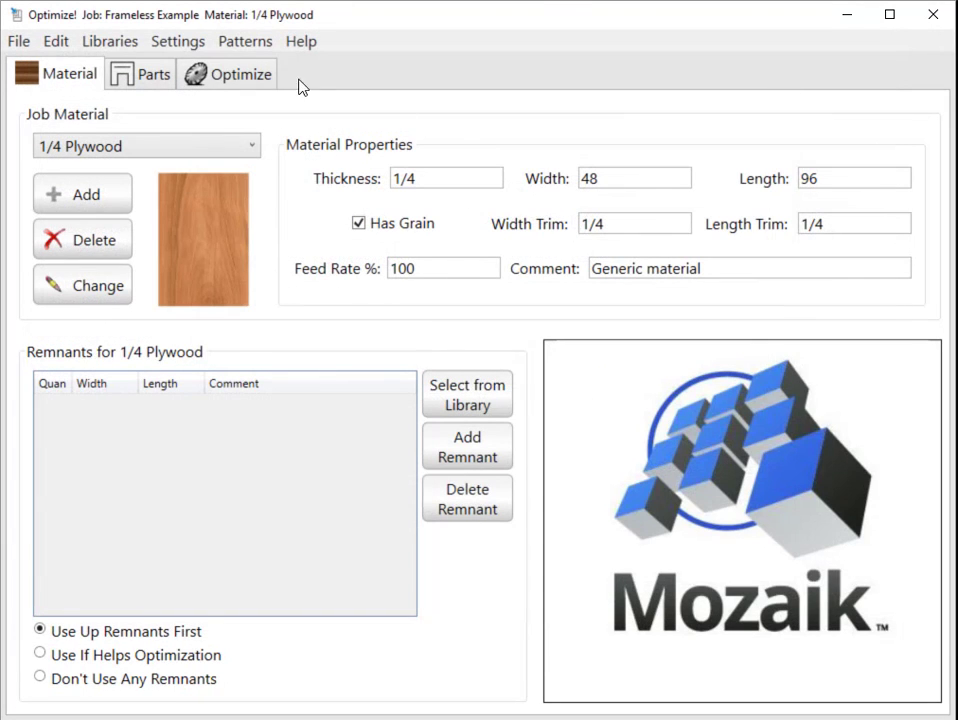
# View the Remake Library and the Remnant Library for 1/4 Plywood, then close without adding anything.
pyautogui.click(111, 45)
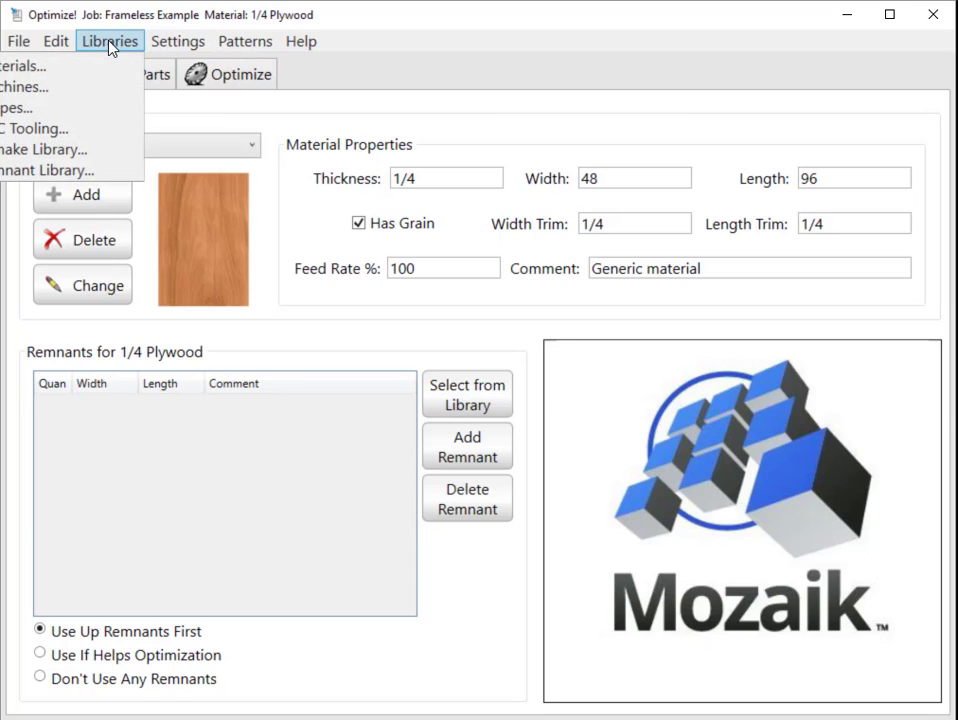
pyautogui.click(66, 152)
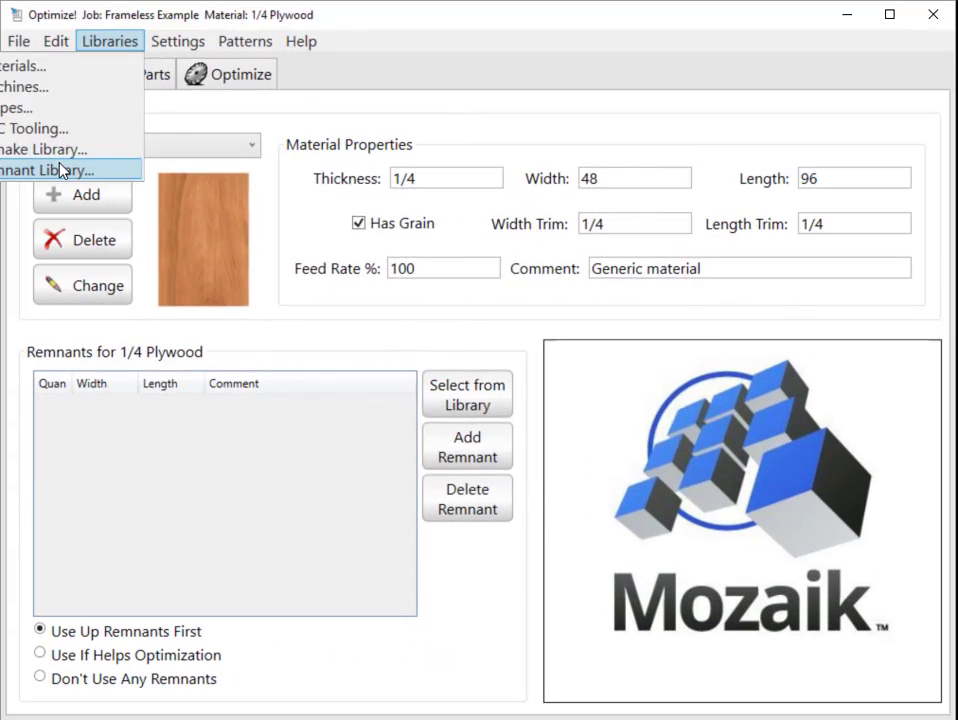
pyautogui.click(60, 167)
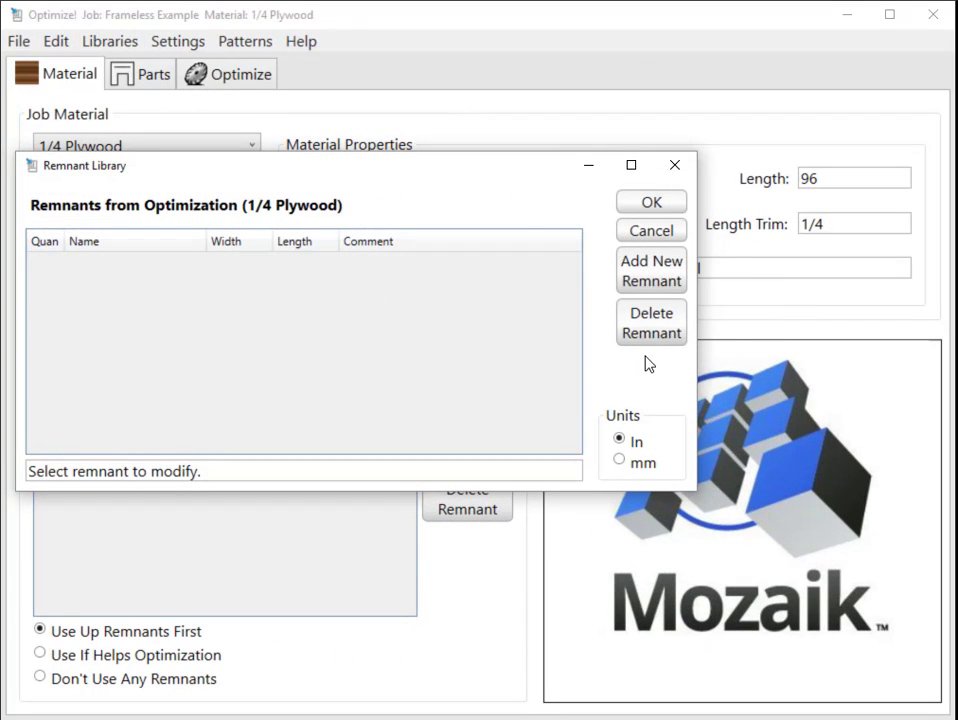
pyautogui.click(651, 233)
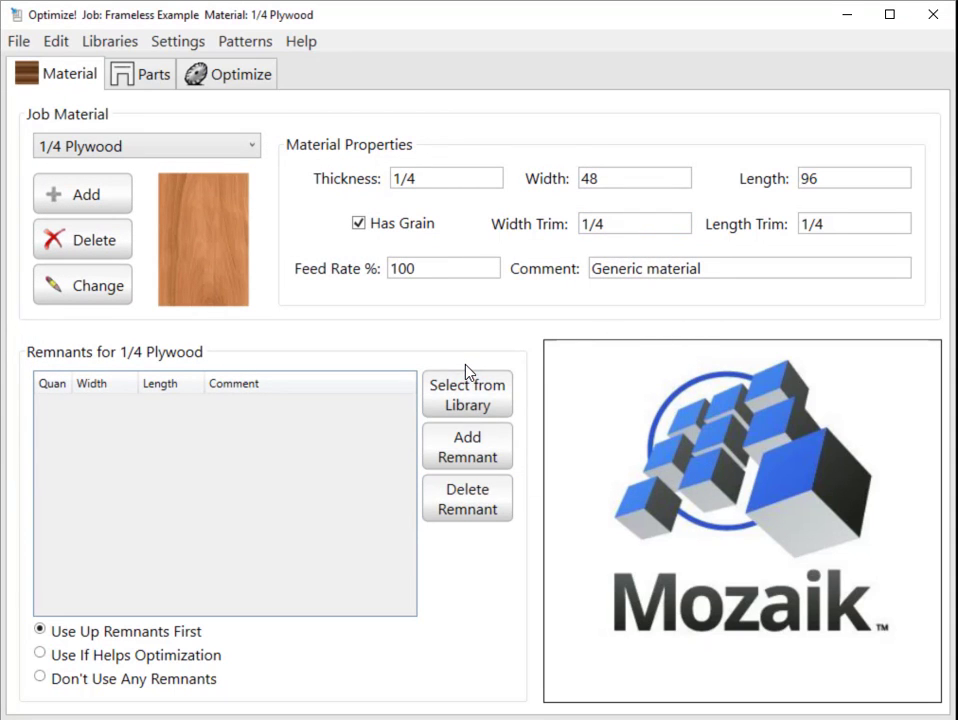
# Review the jobs directory and GCode output directory in the Optimizer Preferences and close them without changes.
pyautogui.click(177, 44)
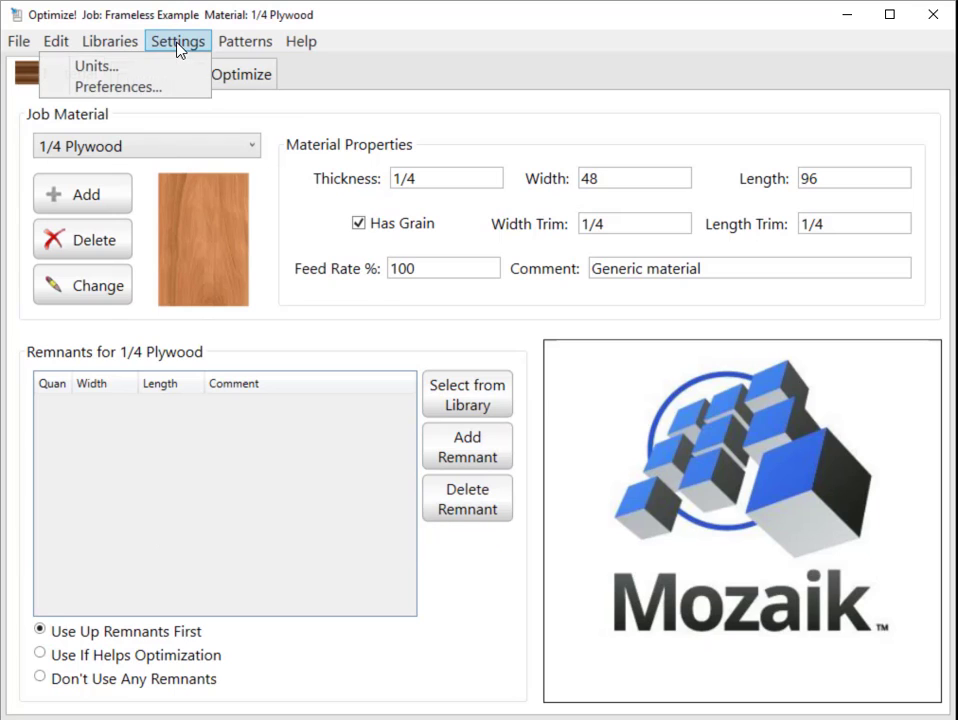
pyautogui.click(141, 88)
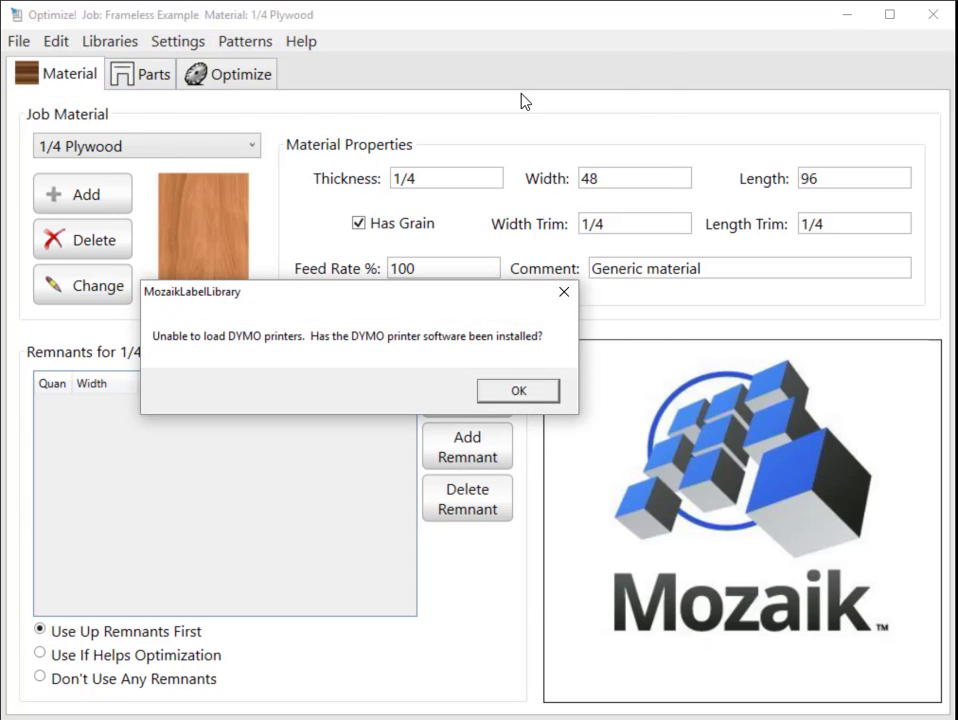
pyautogui.click(530, 392)
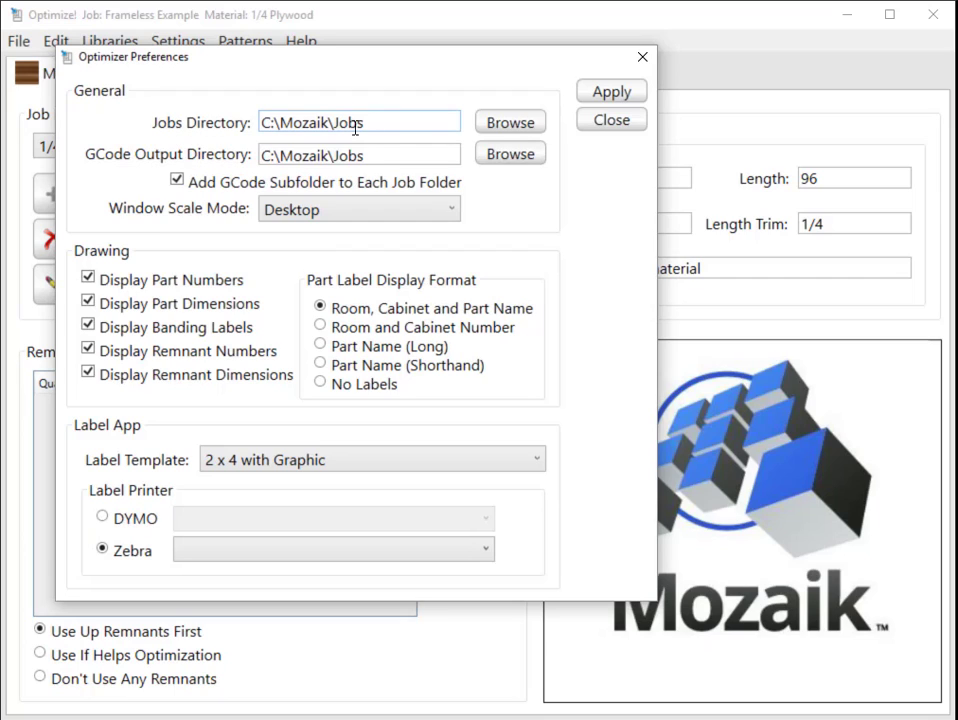
pyautogui.click(400, 120)
pyautogui.click(381, 154)
pyautogui.click(612, 122)
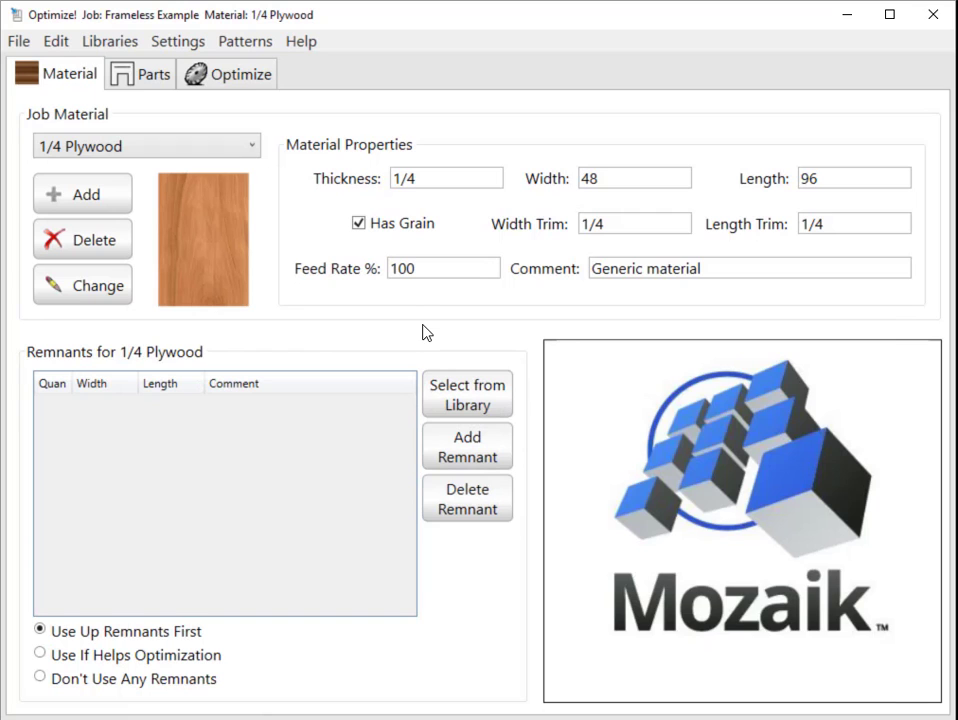
# Select items 1 and 3 through 6 in the 1/4 Plywood parts list and enable Optimize Selected Parts Only.
pyautogui.click(143, 78)
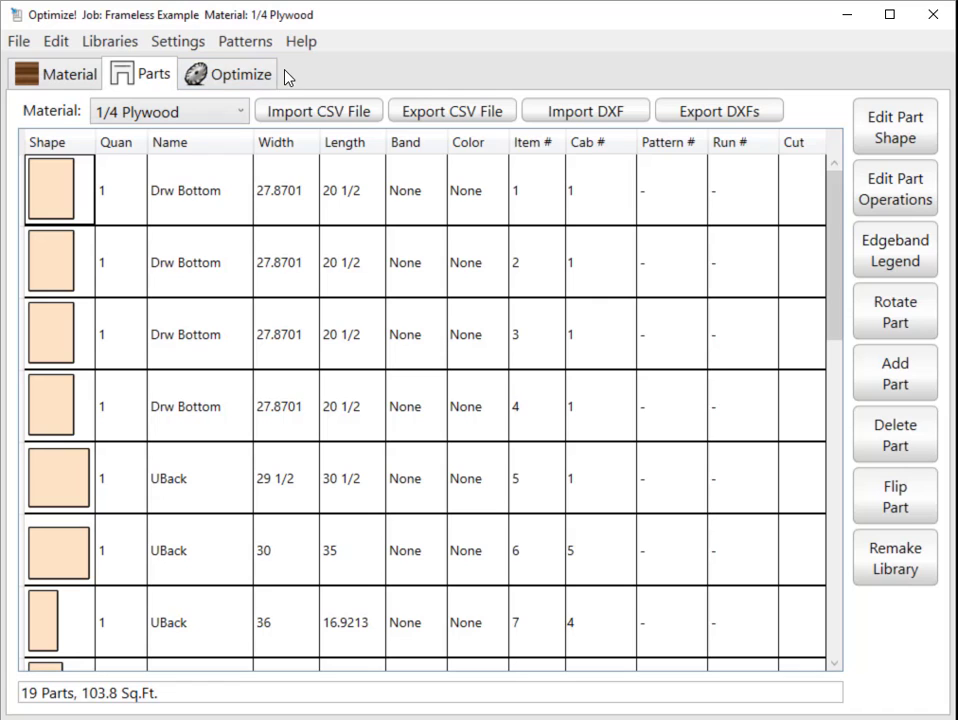
pyautogui.click(257, 76)
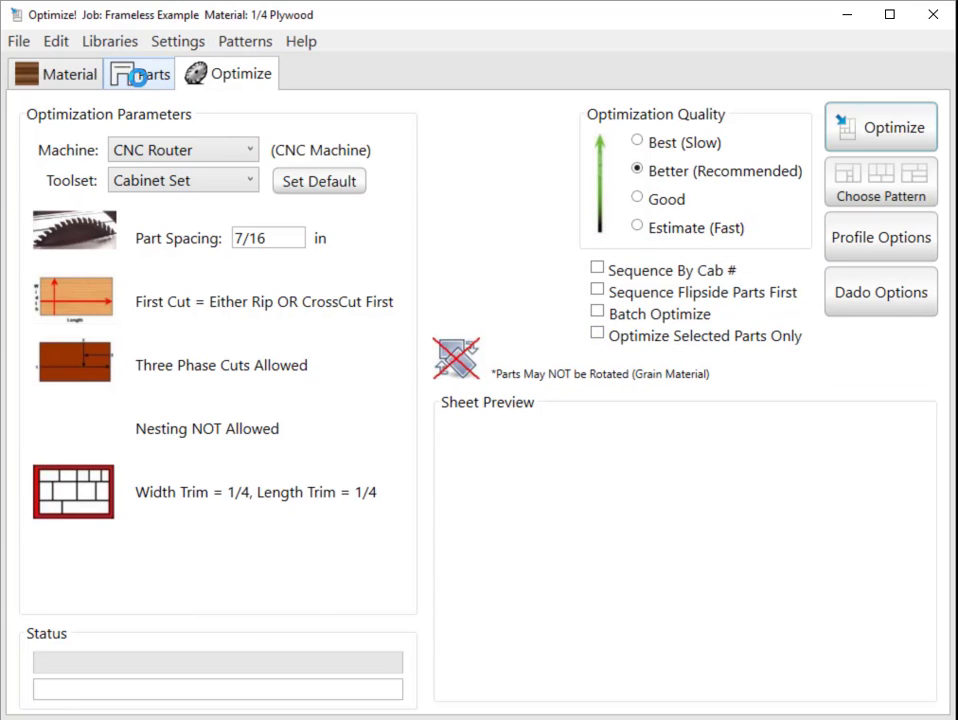
pyautogui.click(118, 74)
pyautogui.click(80, 203)
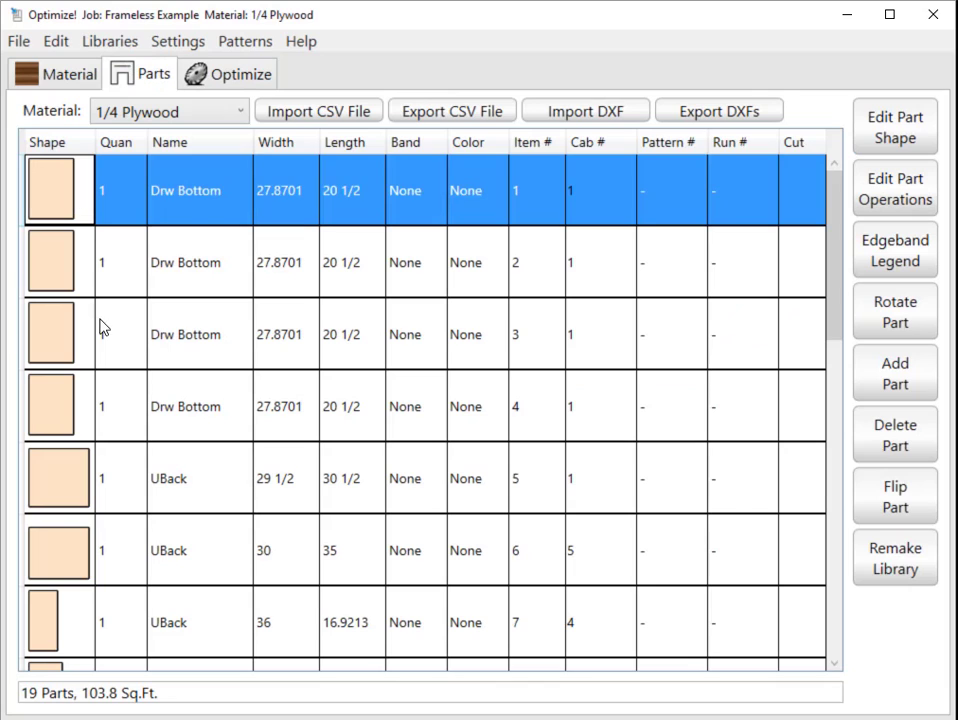
pyautogui.keyDown('ctrl'); pyautogui.click(119, 357); pyautogui.keyUp('ctrl')
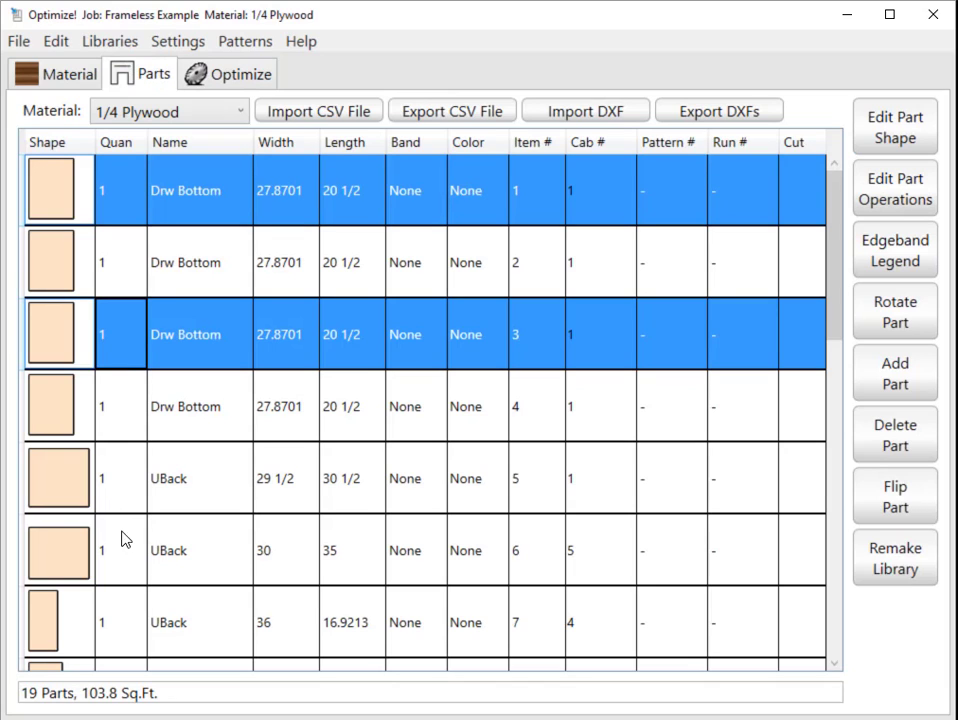
pyautogui.keyDown('shift'); pyautogui.click(131, 567); pyautogui.keyUp('shift')
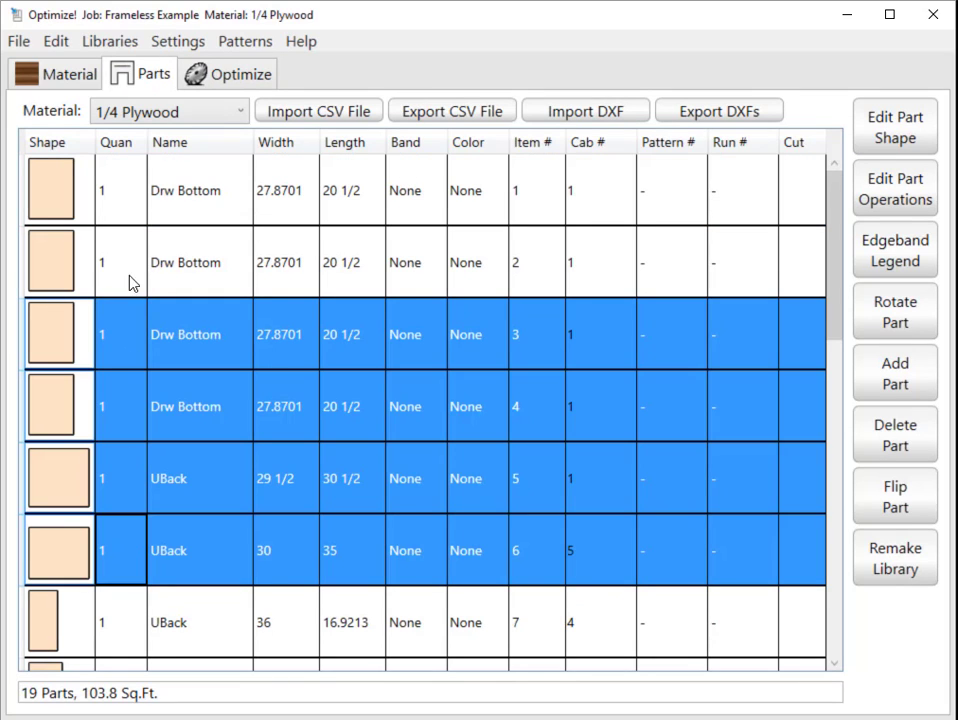
pyautogui.keyDown('ctrl'); pyautogui.click(126, 190); pyautogui.keyUp('ctrl')
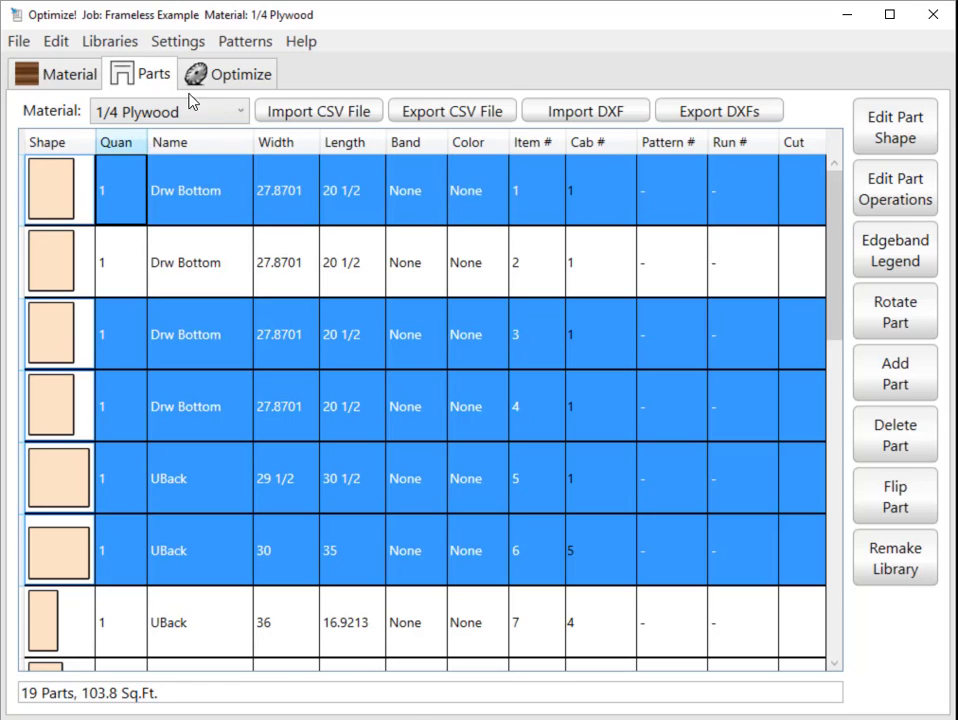
pyautogui.click(222, 73)
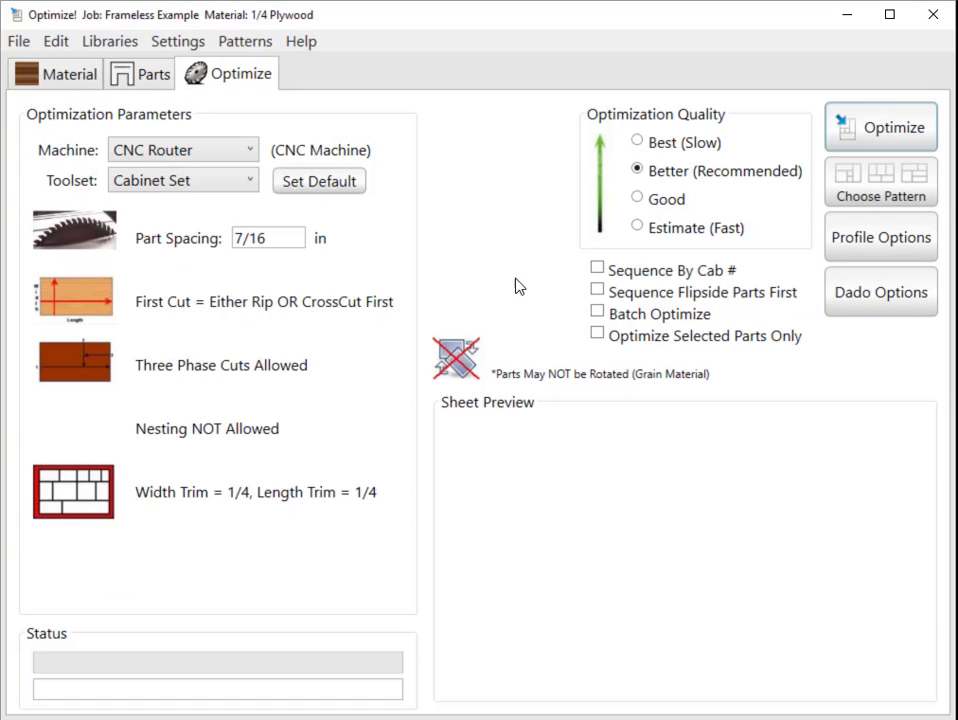
pyautogui.click(607, 337)
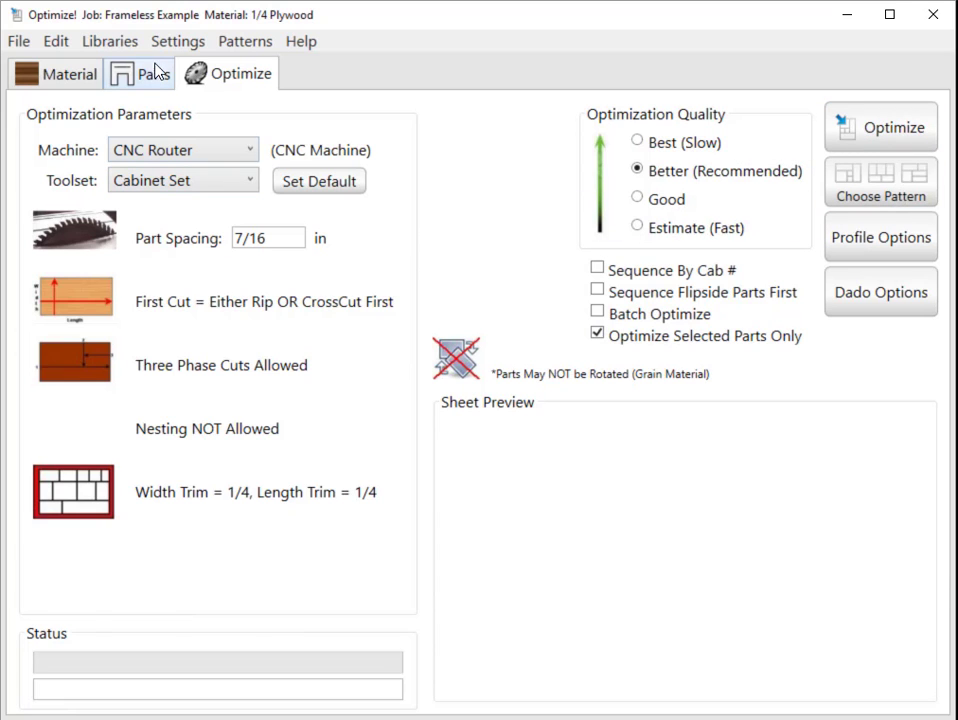
# Reduce the parts selection to item 1, turn off Optimize Selected Parts Only and enable Batch Optimize.
pyautogui.click(150, 72)
pyautogui.click(140, 168)
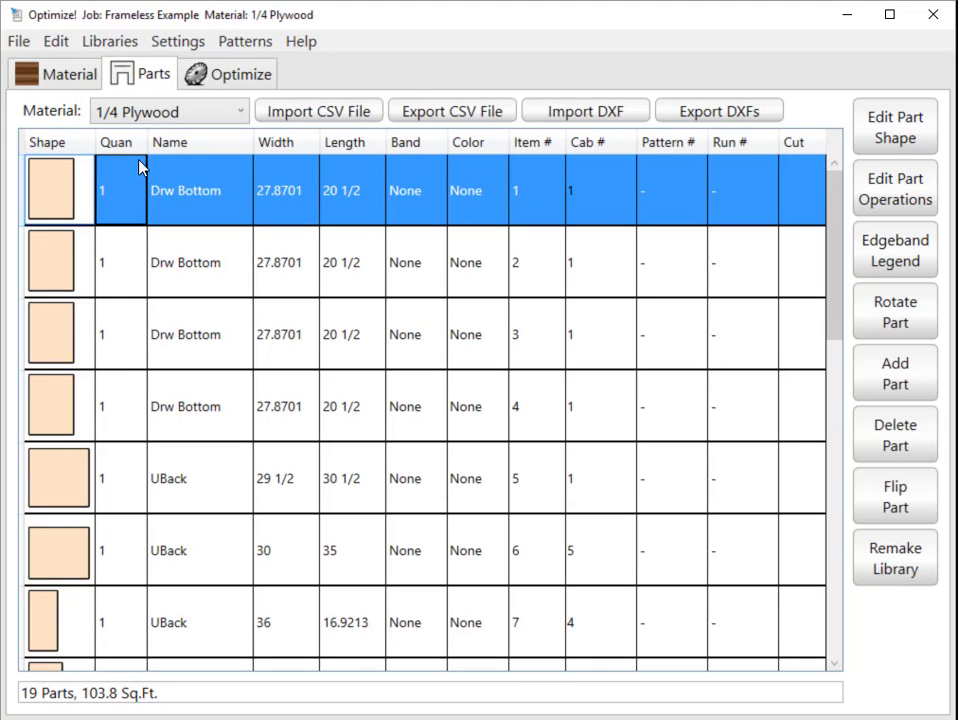
pyautogui.click(230, 72)
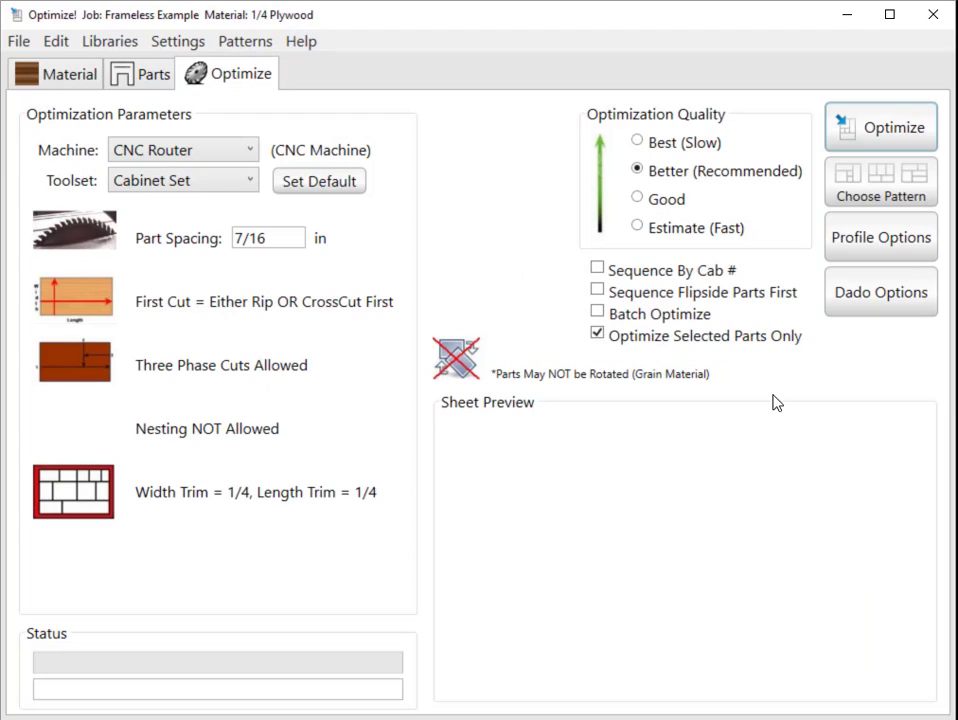
pyautogui.click(597, 333)
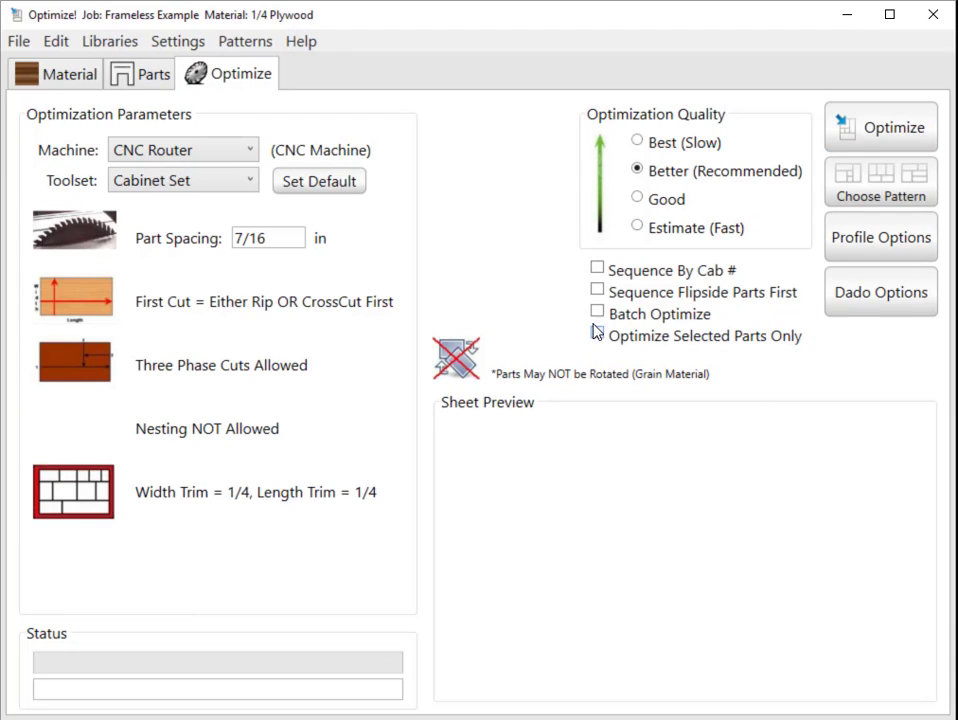
pyautogui.click(597, 312)
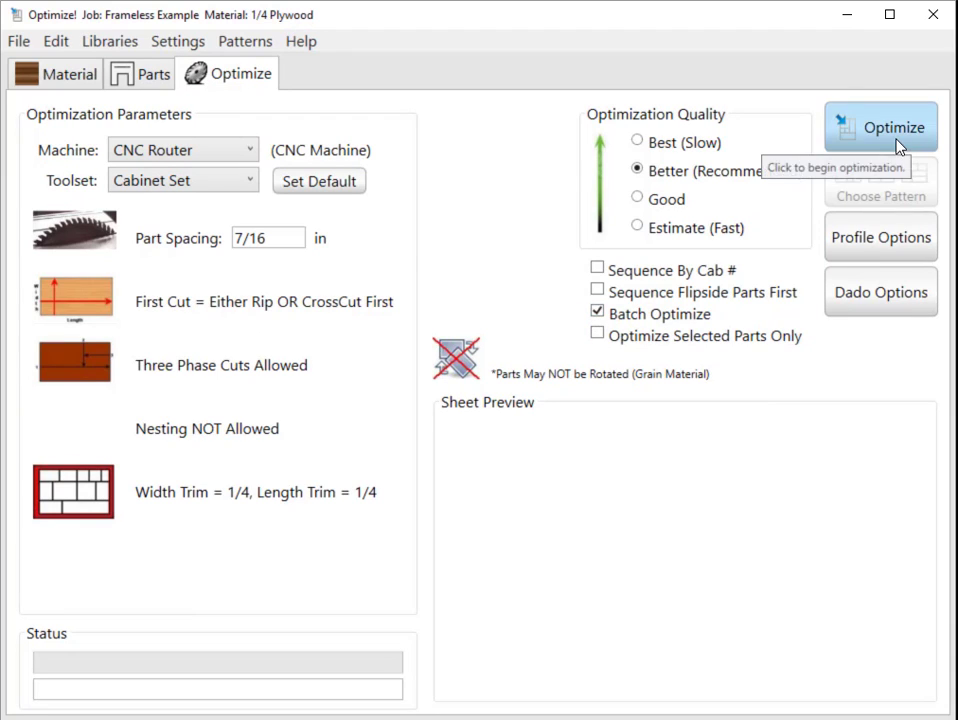
# Review the profile path options and the dado corner types, cancelling both without changes.
pyautogui.click(891, 247)
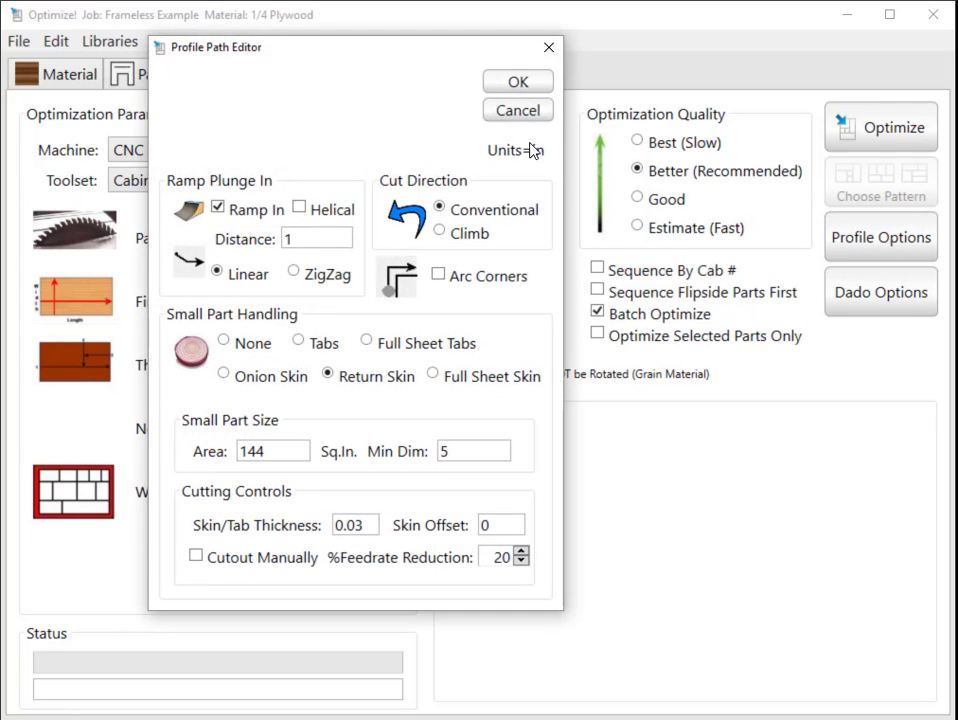
pyautogui.click(519, 109)
pyautogui.click(893, 298)
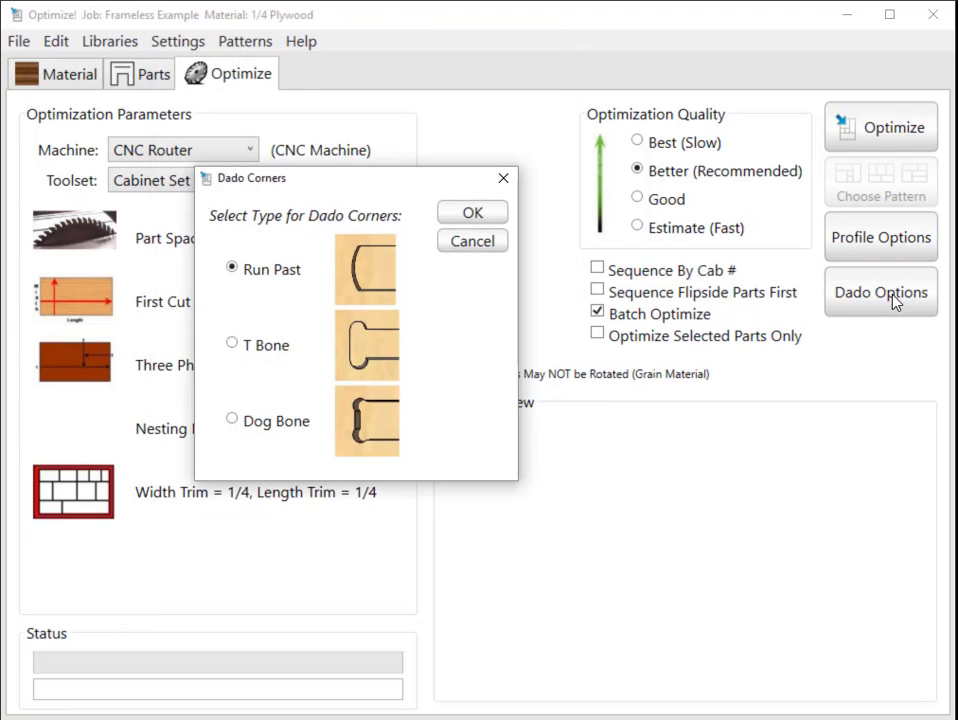
pyautogui.click(496, 244)
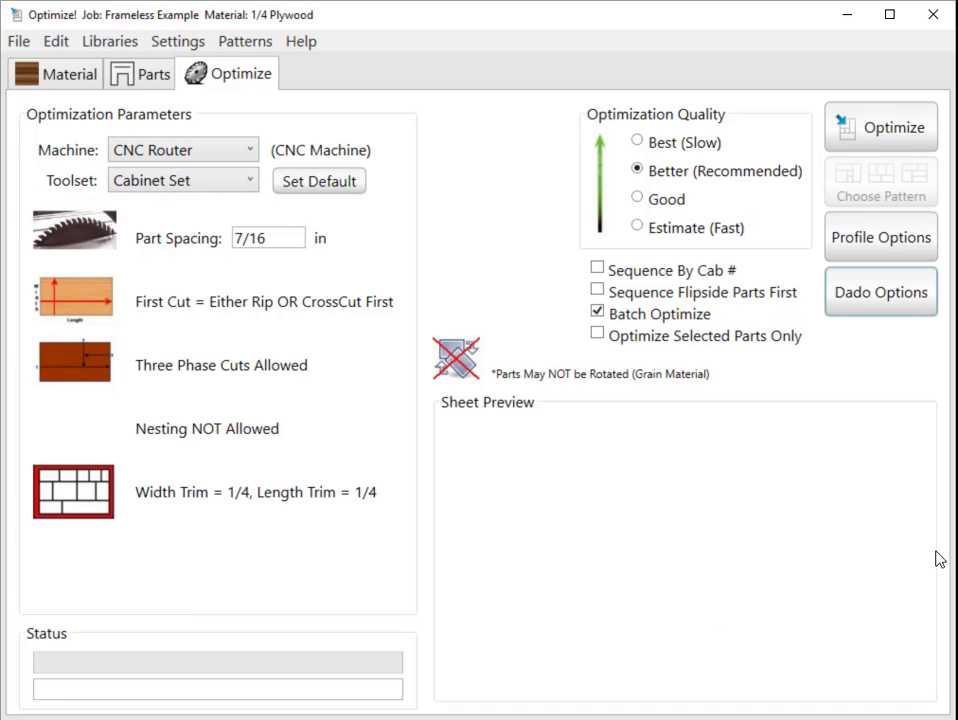
# Run the batch optimization for all listed materials: 1/2, 1/4 and 3/4 Plywood.
pyautogui.click(885, 124)
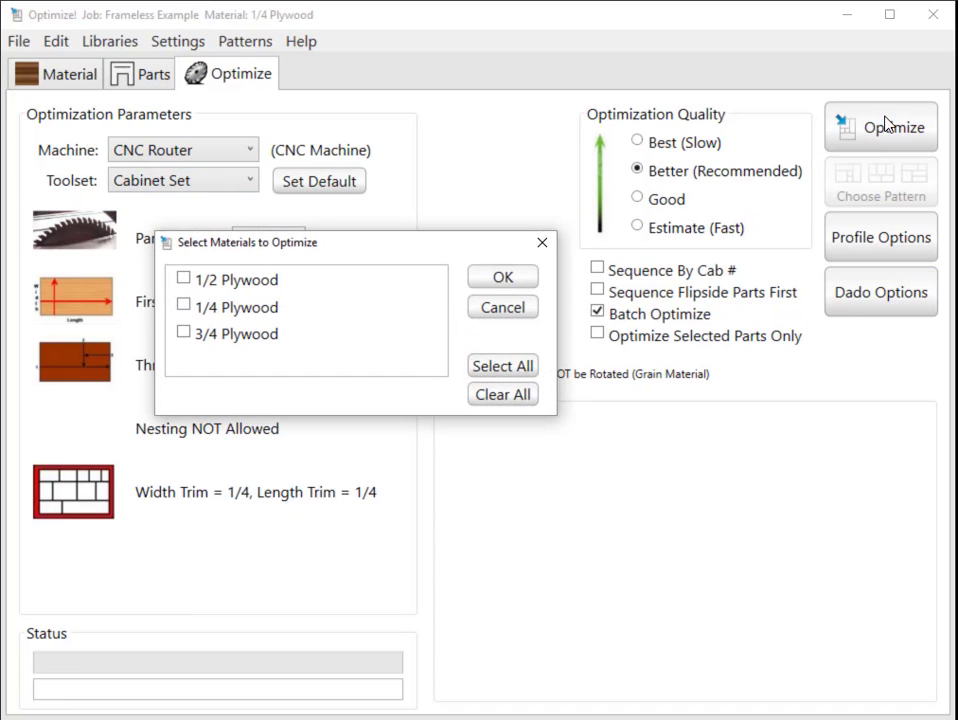
pyautogui.click(509, 370)
pyautogui.click(501, 284)
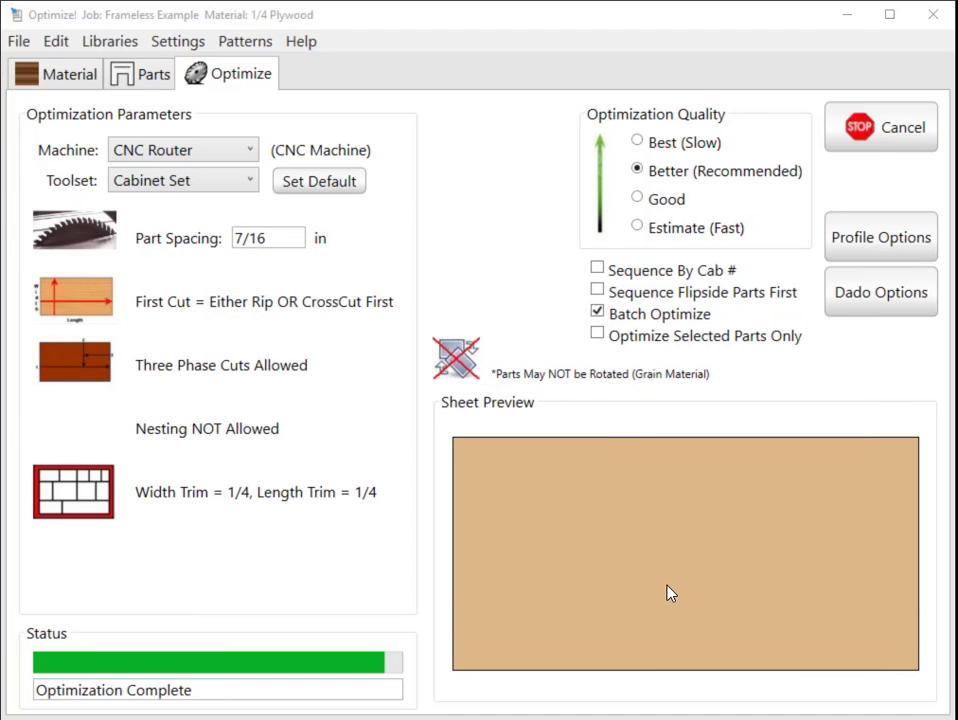
# Inspect the 1/2 Plywood pattern's parts list and unplaced parts, widening the side lists enough to read the entries.
pyautogui.click(353, 364)
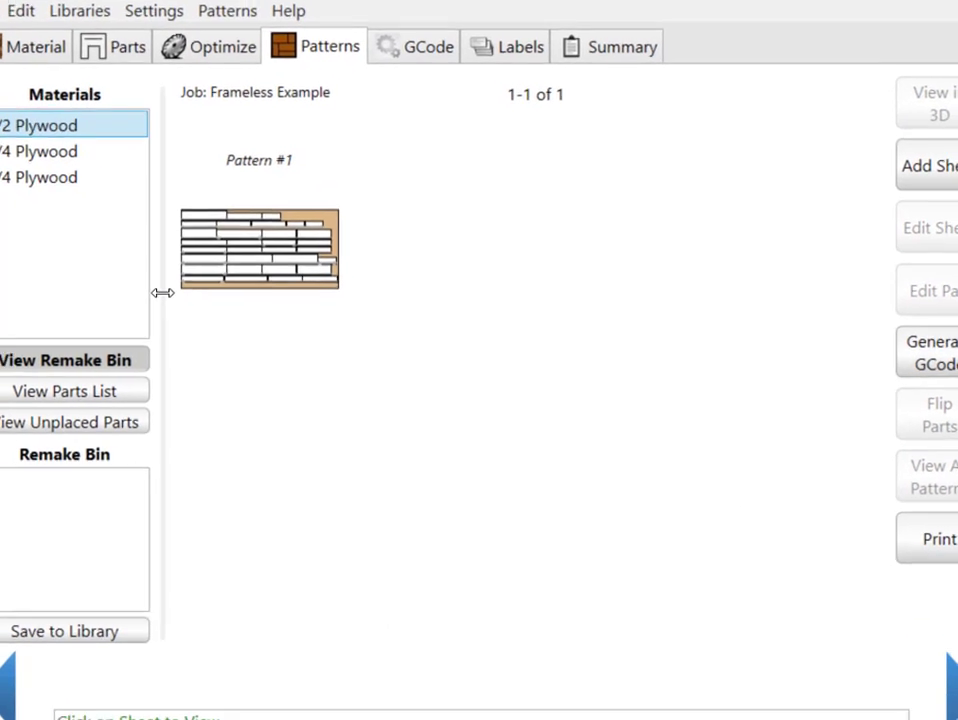
pyautogui.moveTo(151, 288); pyautogui.dragTo(103, 295)
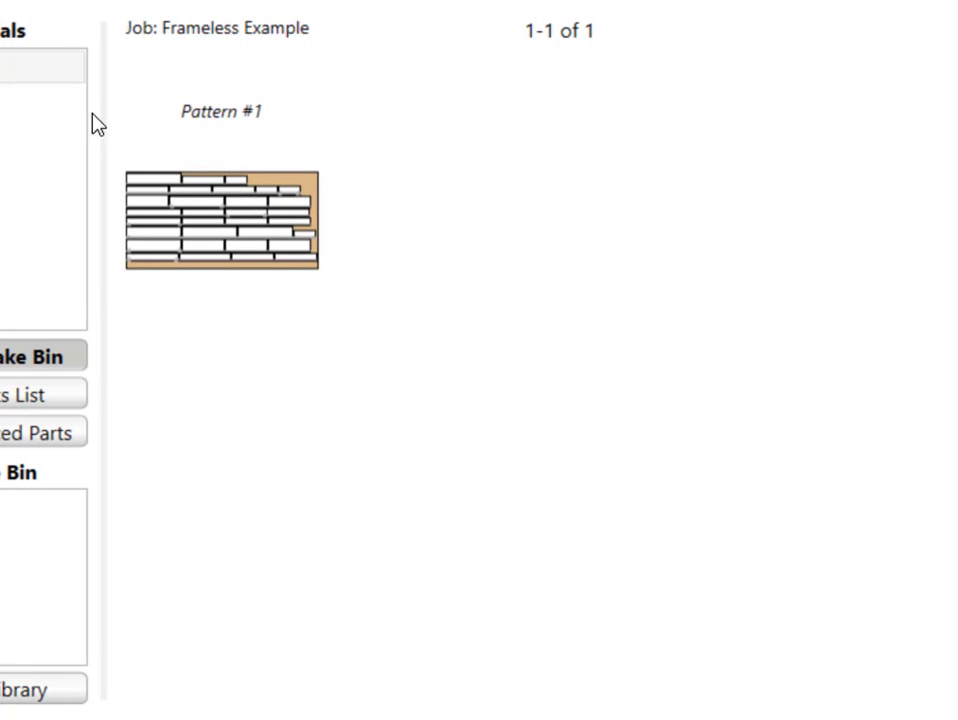
pyautogui.moveTo(102, 291)
pyautogui.mouseDown()
pyautogui.moveTo(225, 295)
pyautogui.moveTo(104, 298)
pyautogui.mouseUp()
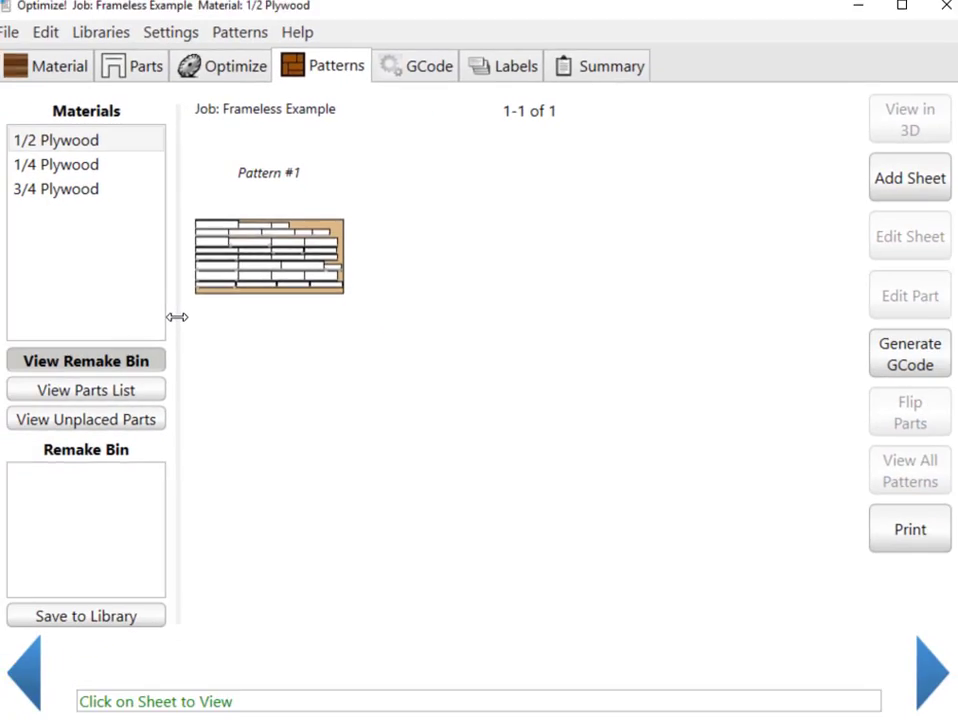
pyautogui.click(111, 390)
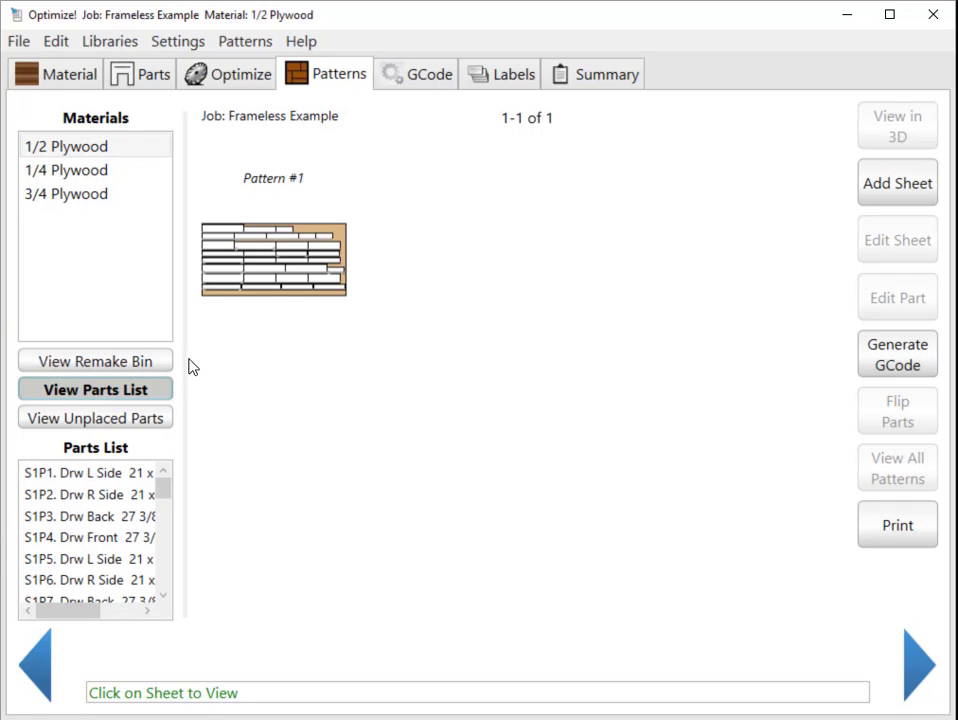
pyautogui.moveTo(186, 362); pyautogui.dragTo(271, 359)
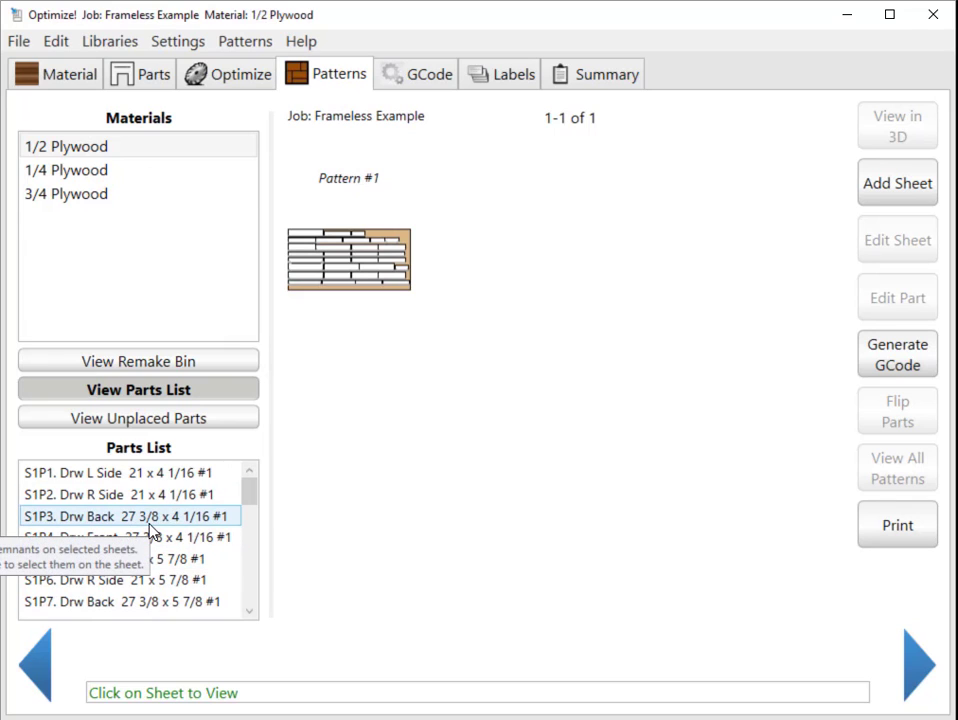
pyautogui.click(146, 418)
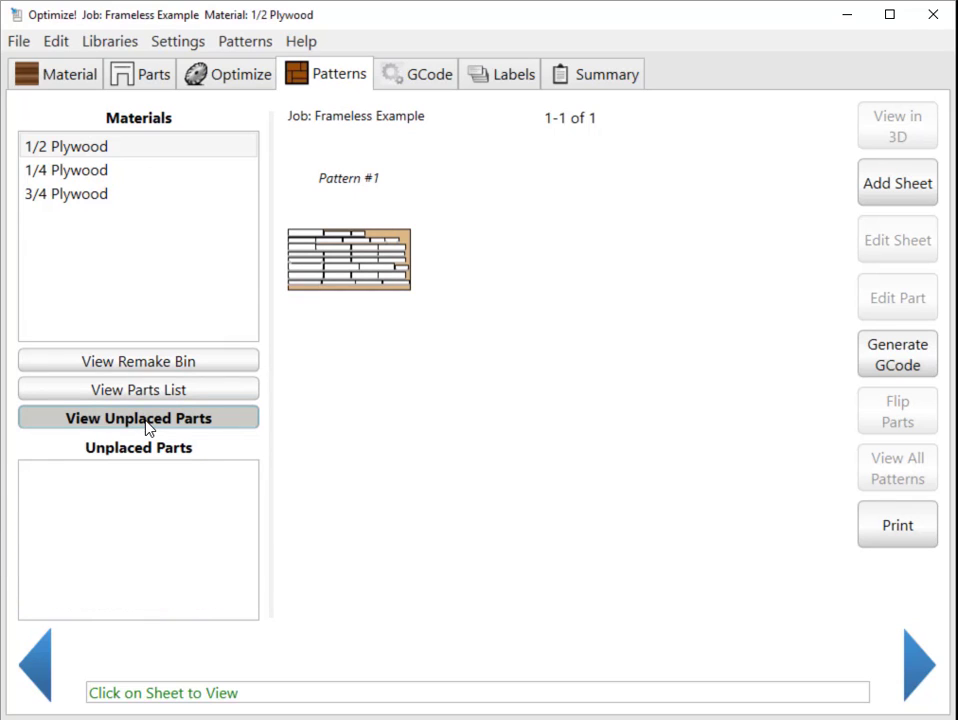
# Review the 1/4 Plywood patterns with their unplaced parts and remake bin, and the 3/4 Plywood patterns.
pyautogui.click(86, 170)
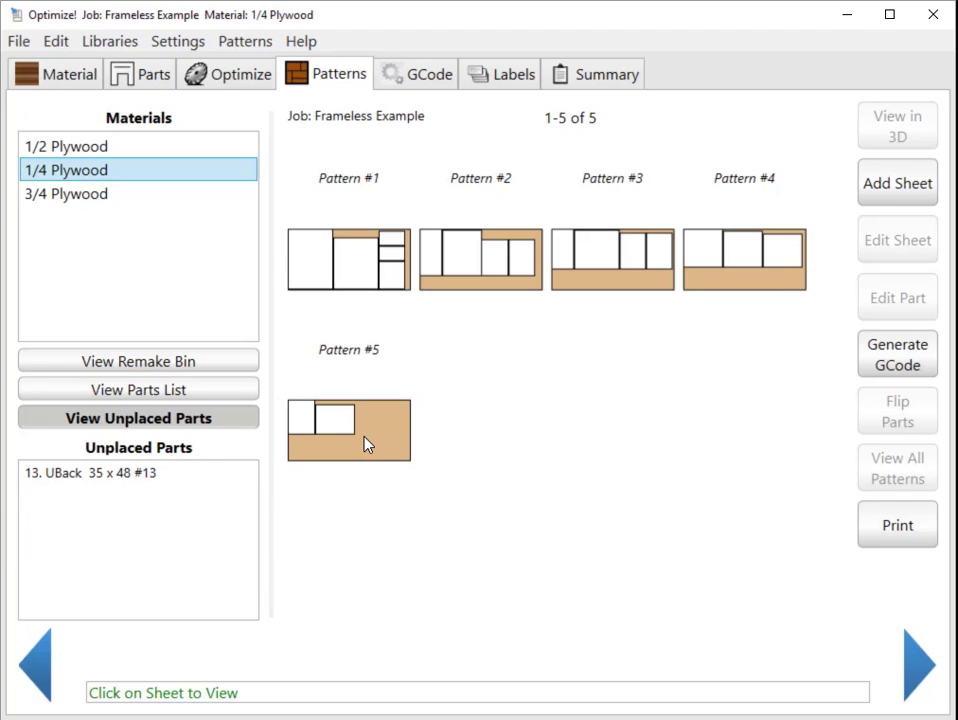
pyautogui.click(108, 362)
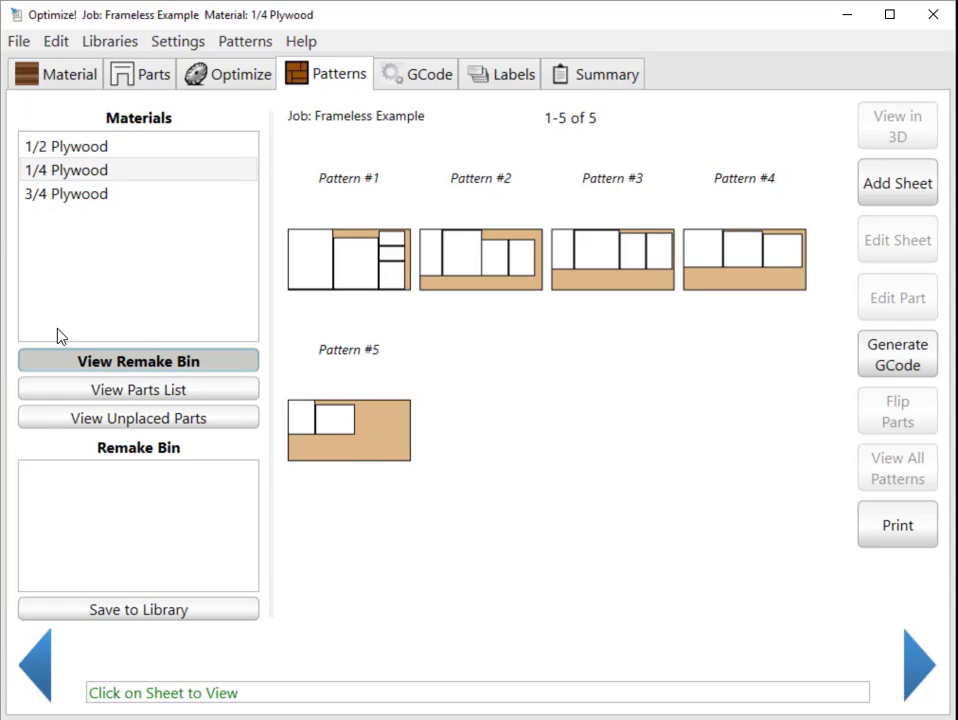
pyautogui.click(47, 195)
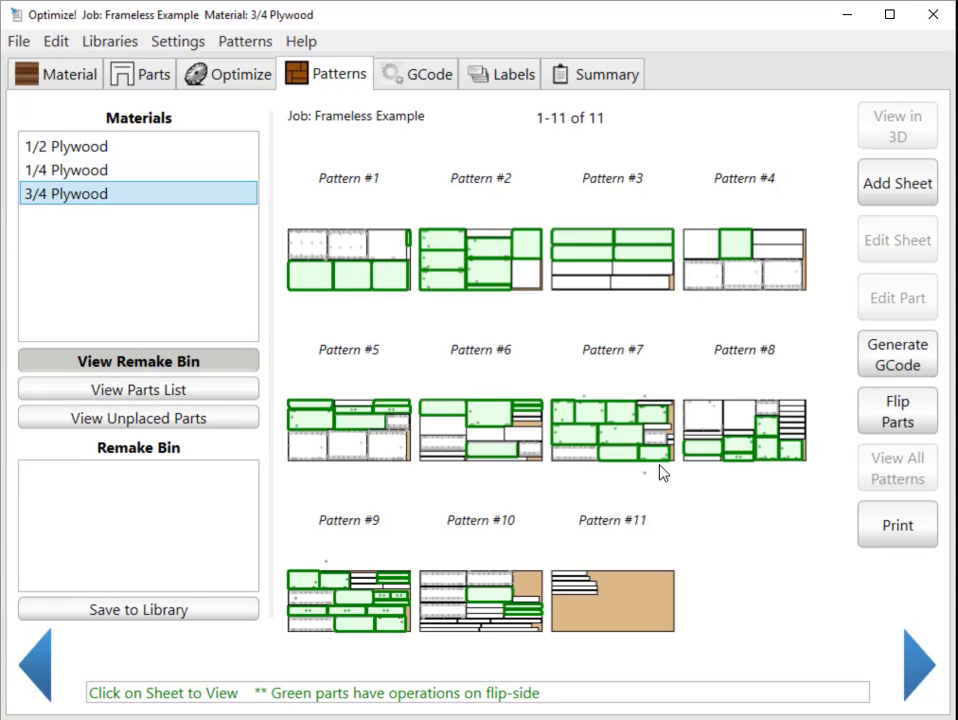
# Rerun the batch optimization with Sequence Flipside Parts First enabled, and flip the 3/4 Plywood parts that have backside operations.
pyautogui.click(245, 76)
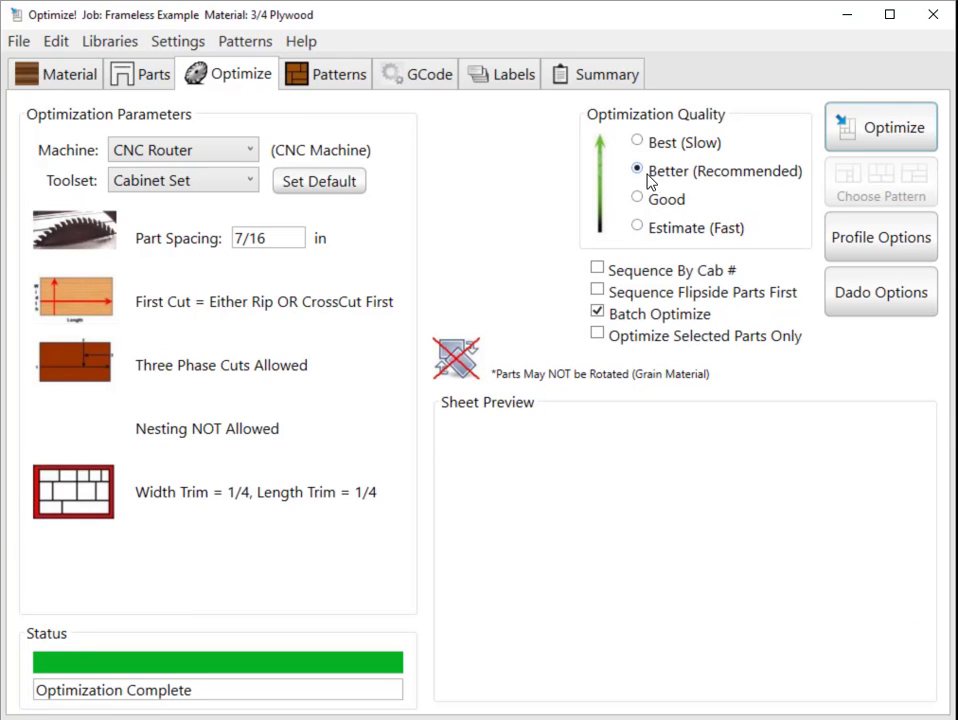
pyautogui.click(599, 292)
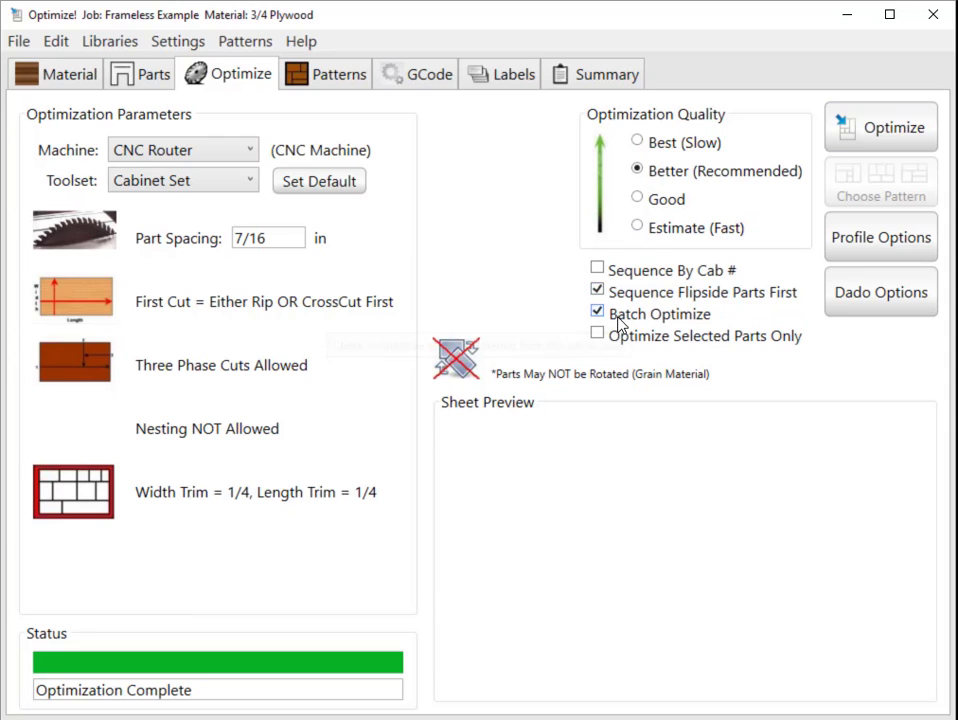
pyautogui.click(860, 127)
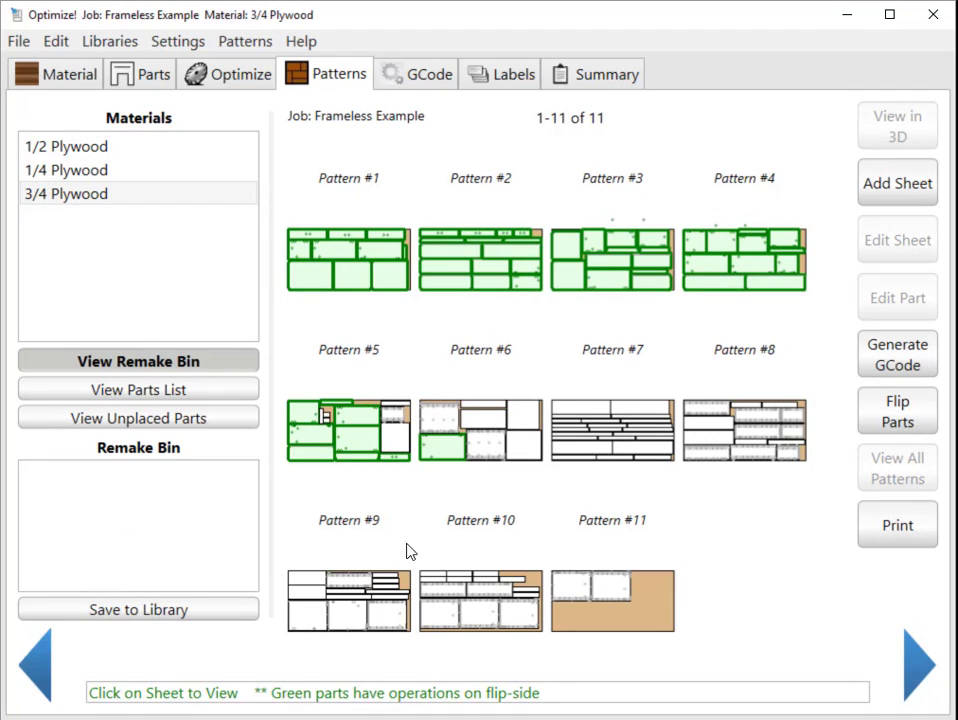
pyautogui.click(908, 418)
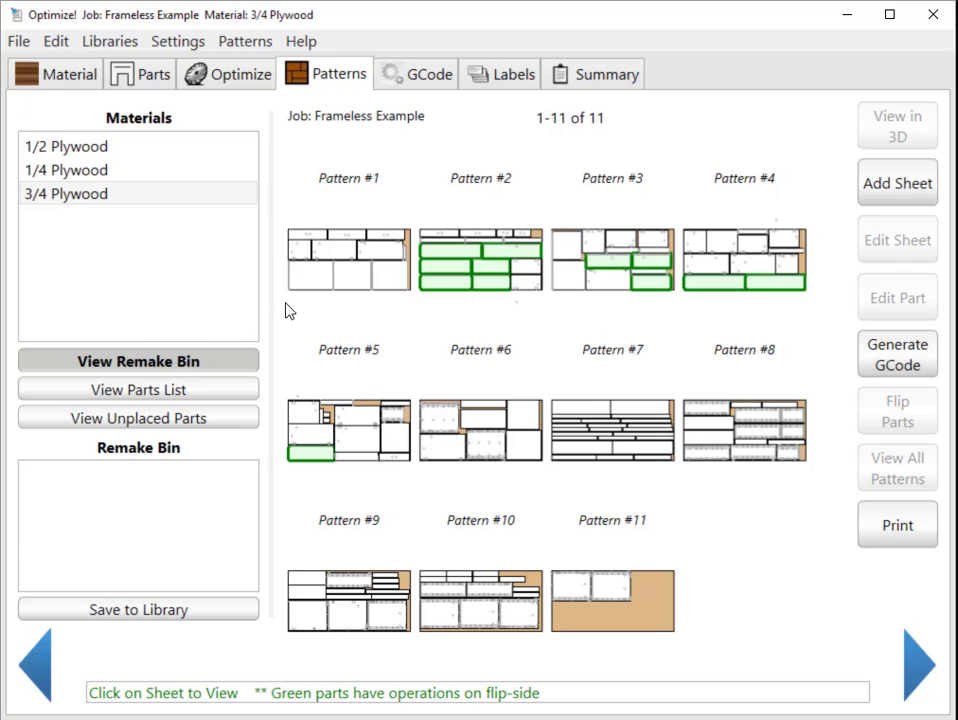
# Set the GCode sheet selection to multiple materials, including 1/2, 1/4 and 3/4 Plywood.
pyautogui.click(903, 362)
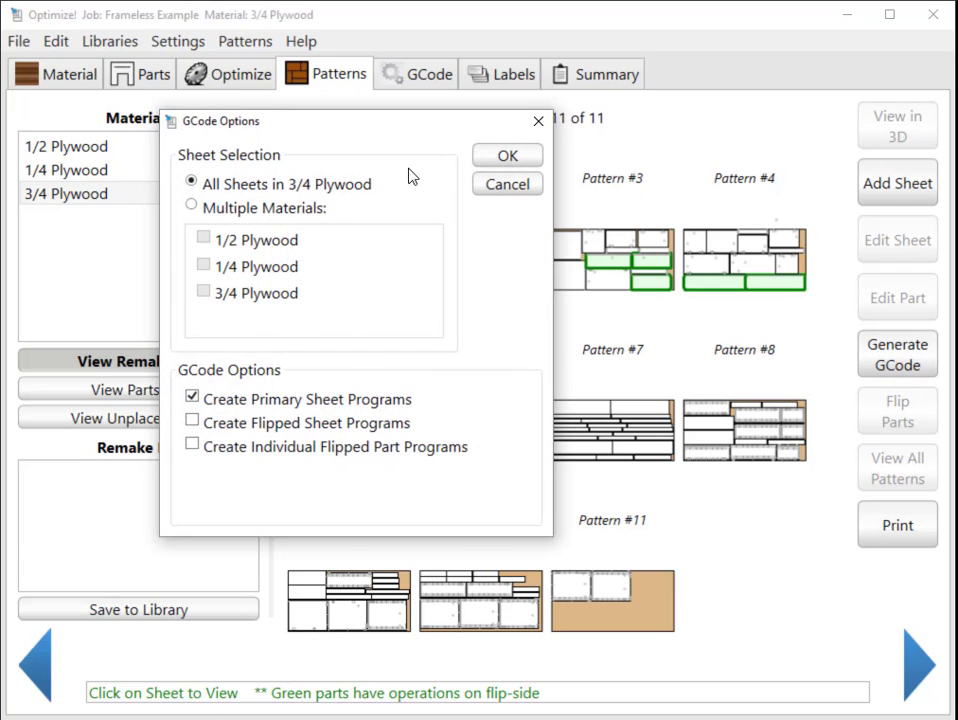
pyautogui.click(196, 206)
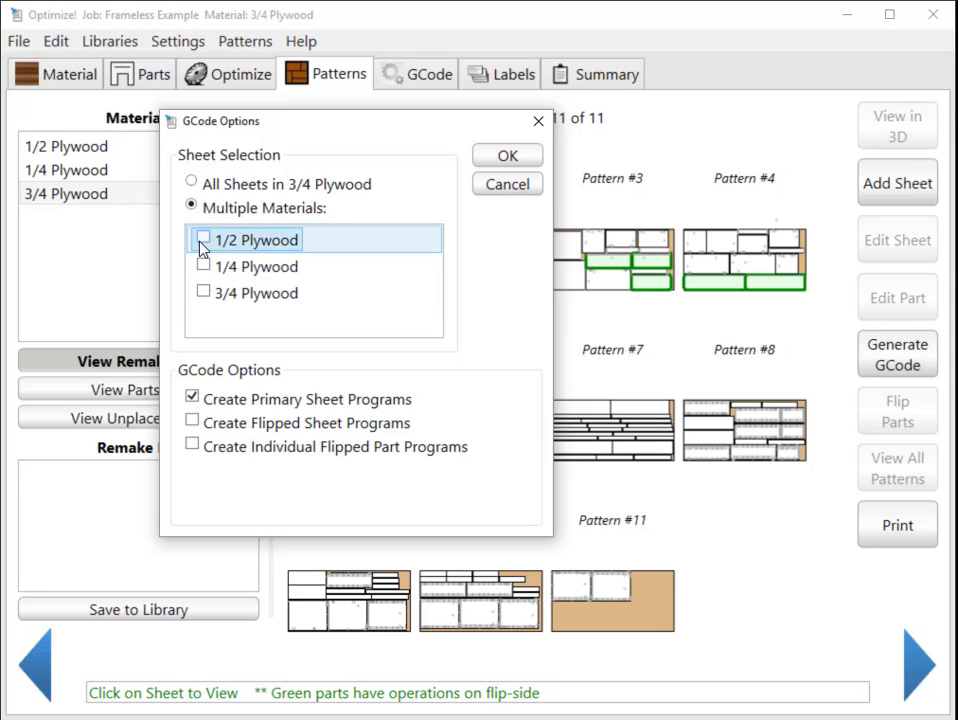
pyautogui.click(202, 240)
pyautogui.click(204, 265)
pyautogui.click(204, 292)
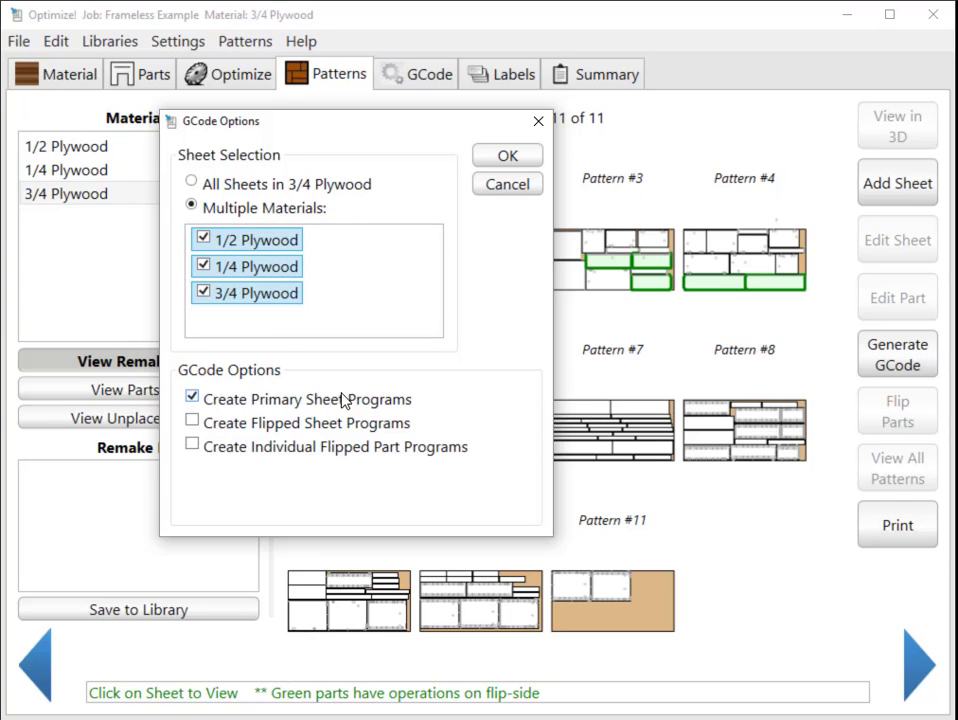
# Try the flipped sheet and individual flipped part program options, turn individual part programs off, and generate the GCode.
pyautogui.click(191, 423)
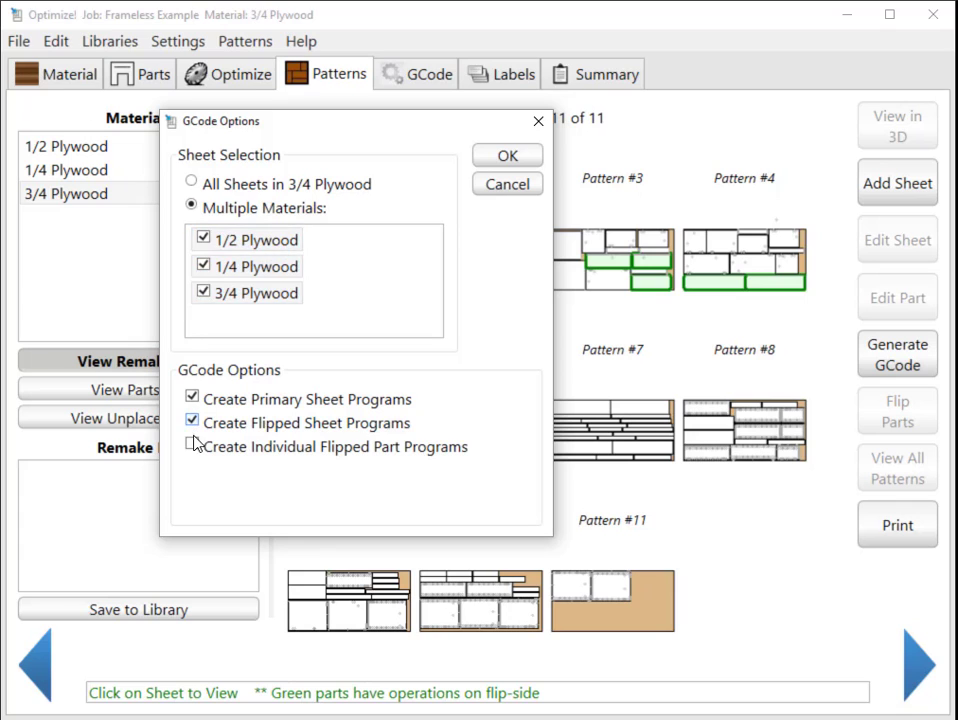
pyautogui.click(194, 447)
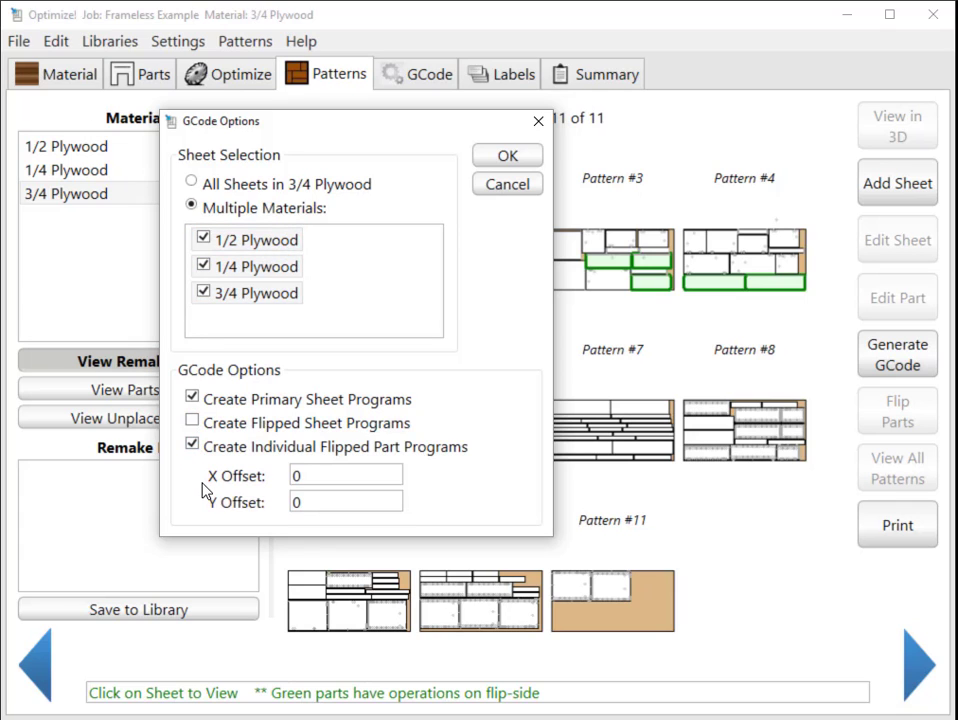
pyautogui.moveTo(337, 131); pyautogui.dragTo(113, 127)
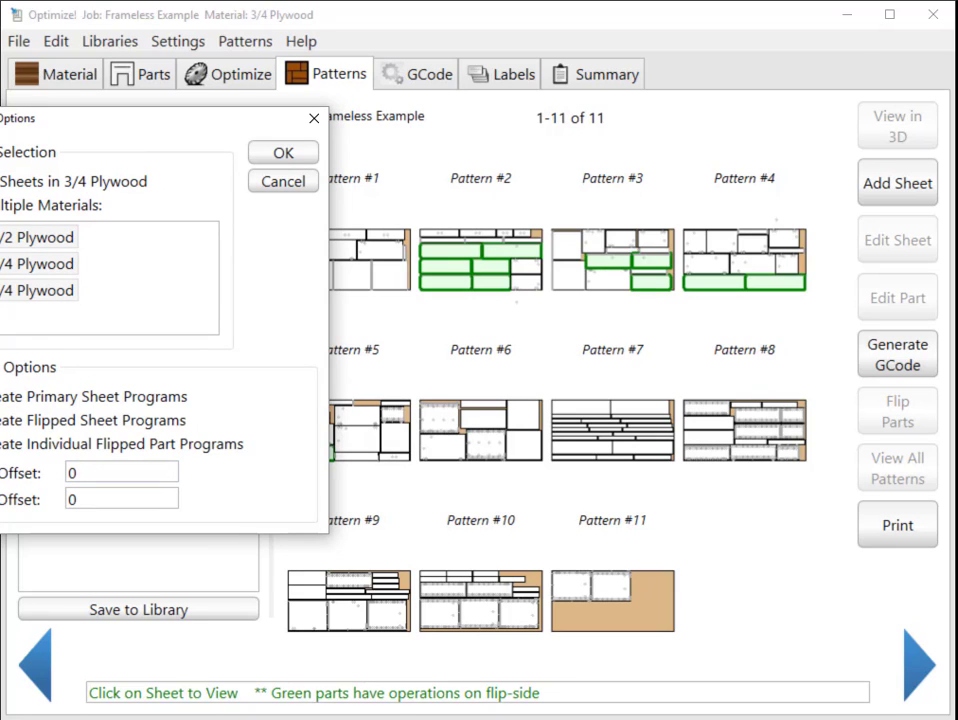
pyautogui.click(0, 444)
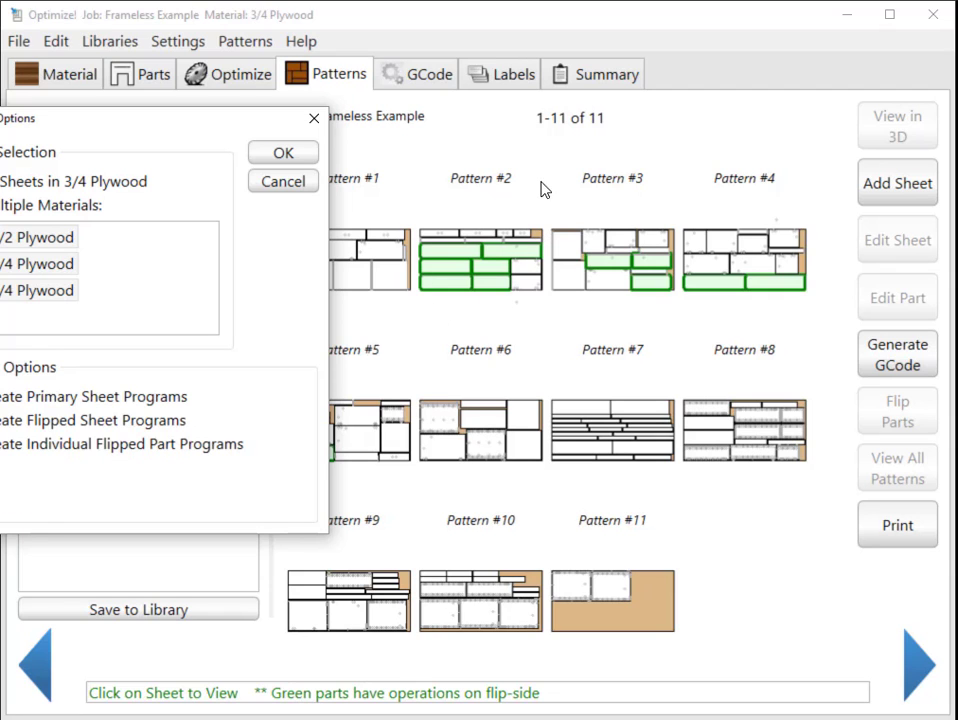
pyautogui.click(283, 152)
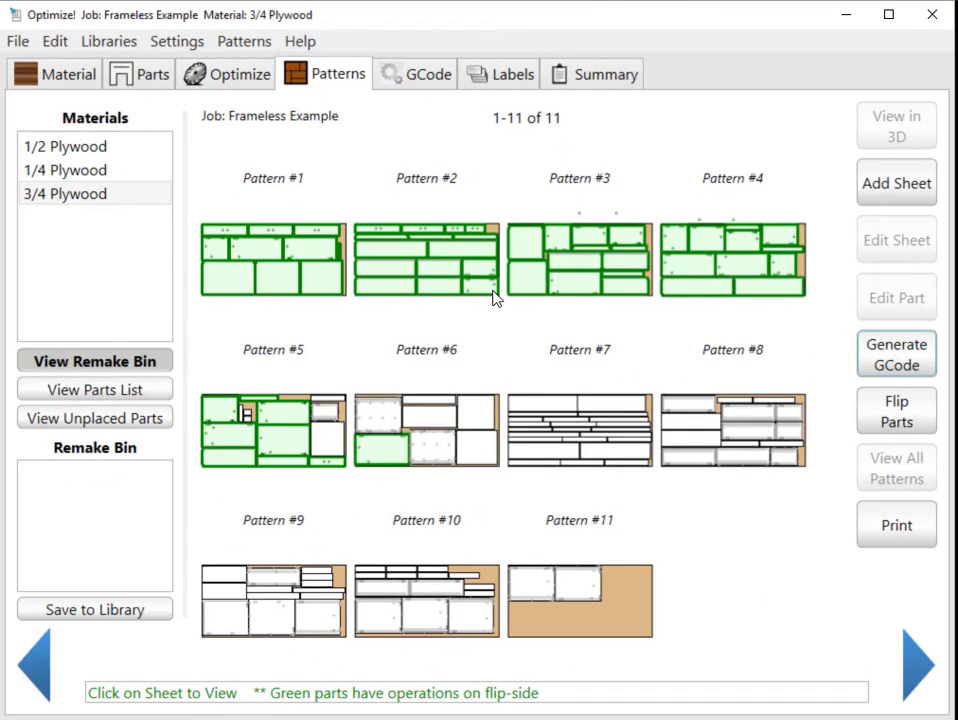
# View 3/4 Plywood pattern 1 enlarged and examine the pattern and run numbers throughout the 3/4 Plywood parts list.
pyautogui.click(258, 279)
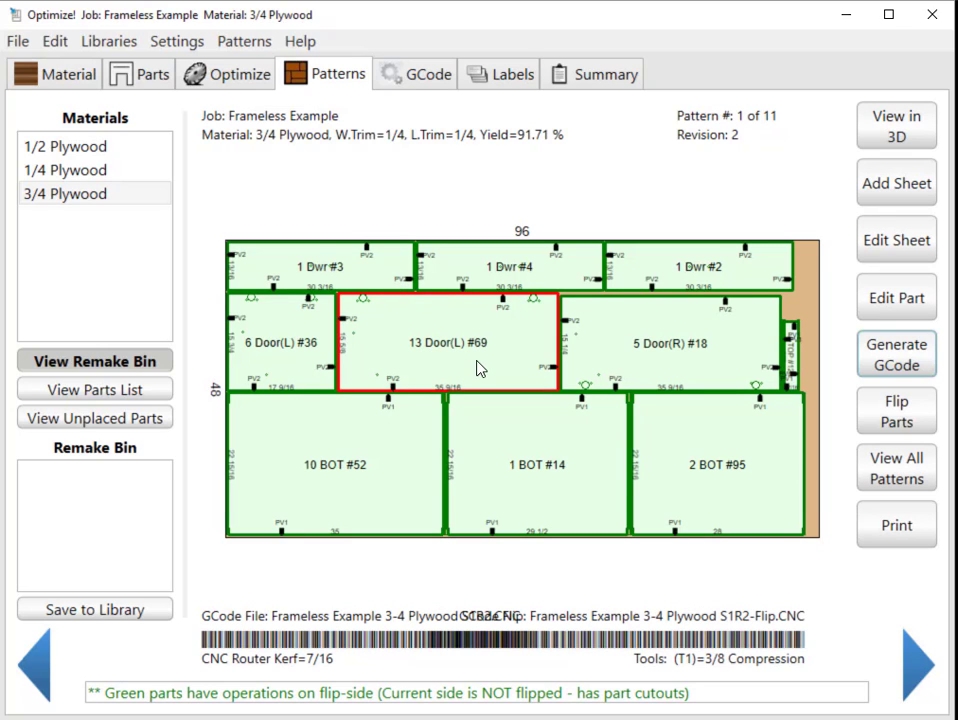
pyautogui.click(146, 74)
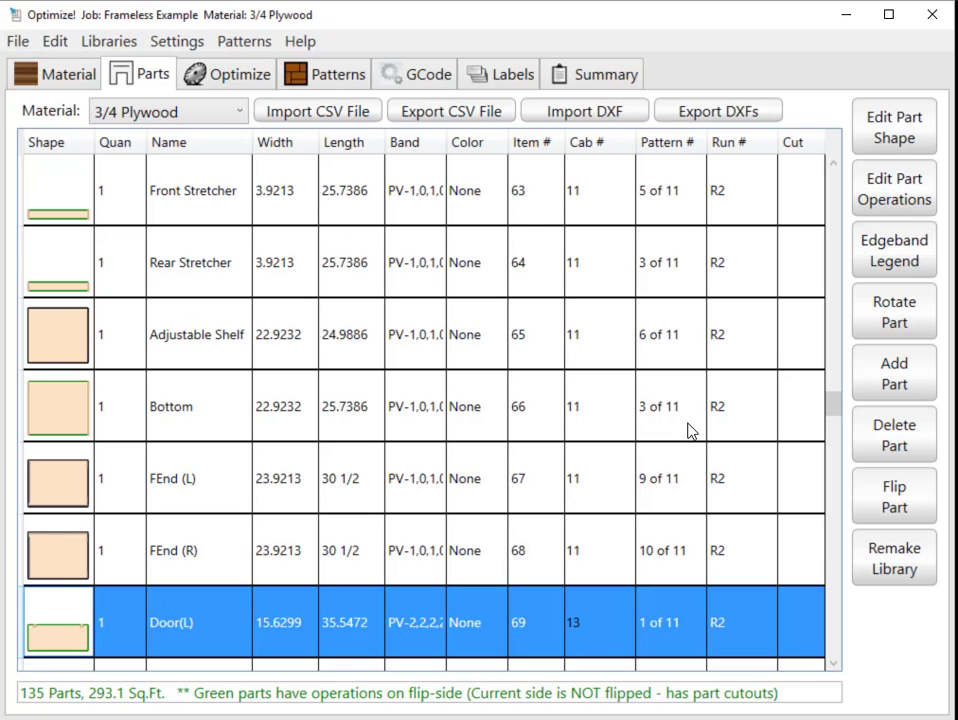
pyautogui.scroll(2, 735, 243)
pyautogui.scroll(10, 735, 243)
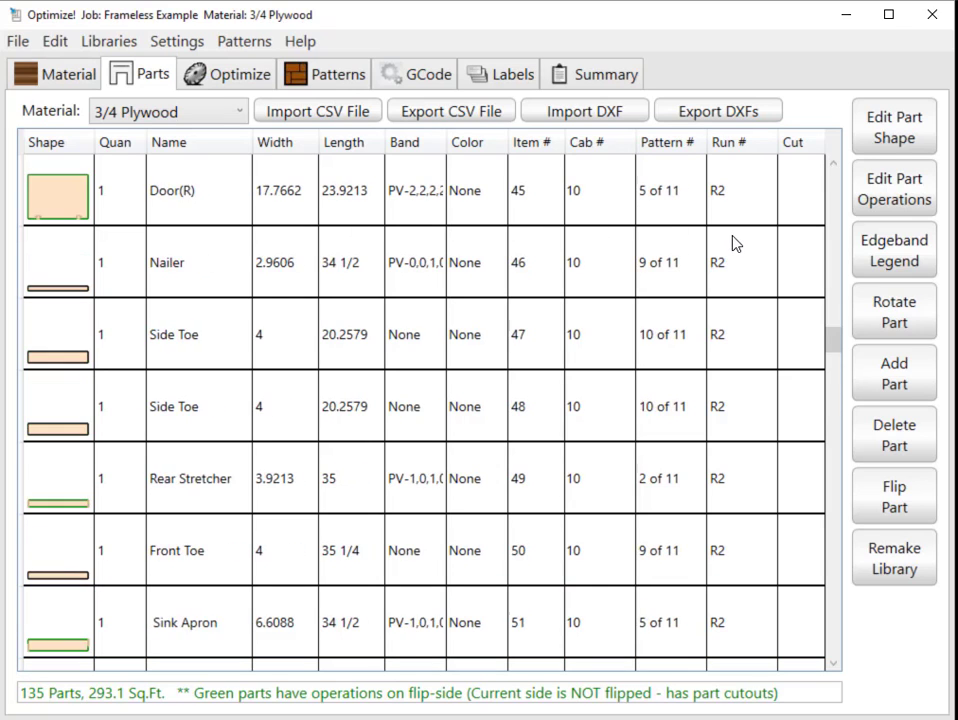
pyautogui.scroll(9, 728, 241)
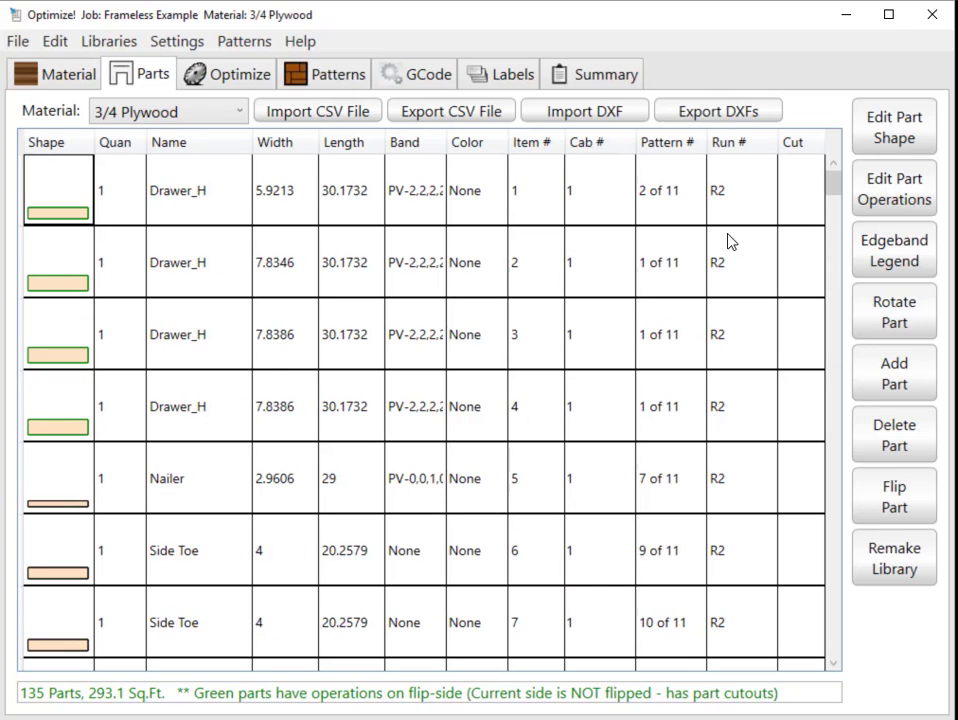
pyautogui.scroll(-10, 744, 250)
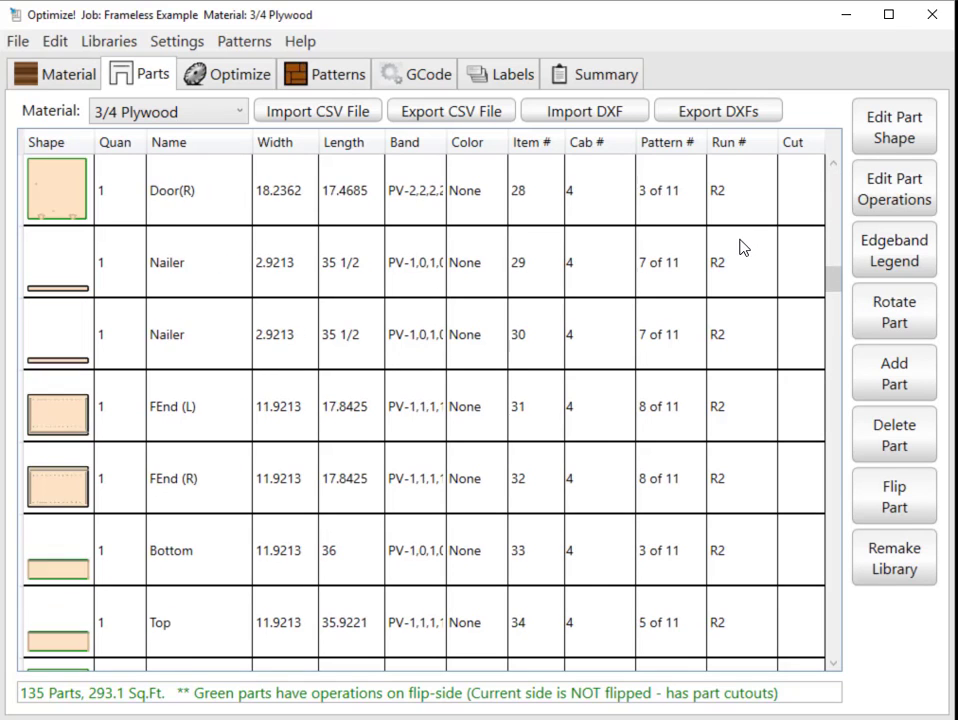
pyautogui.scroll(-20, 832, 346)
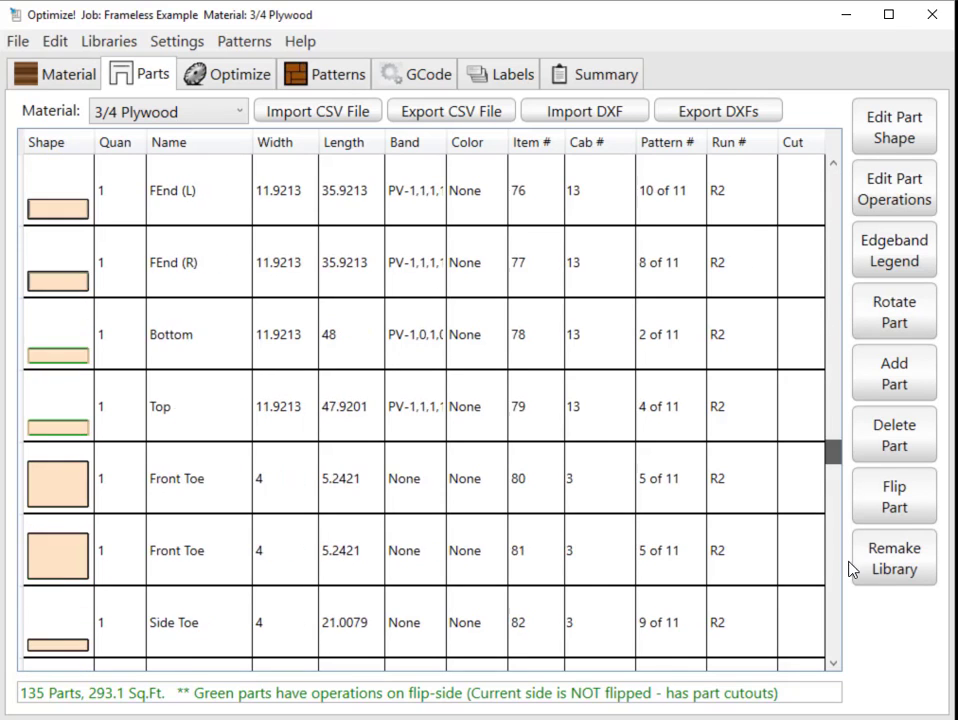
pyautogui.scroll(-3, 843, 675)
pyautogui.scroll(20, 830, 507)
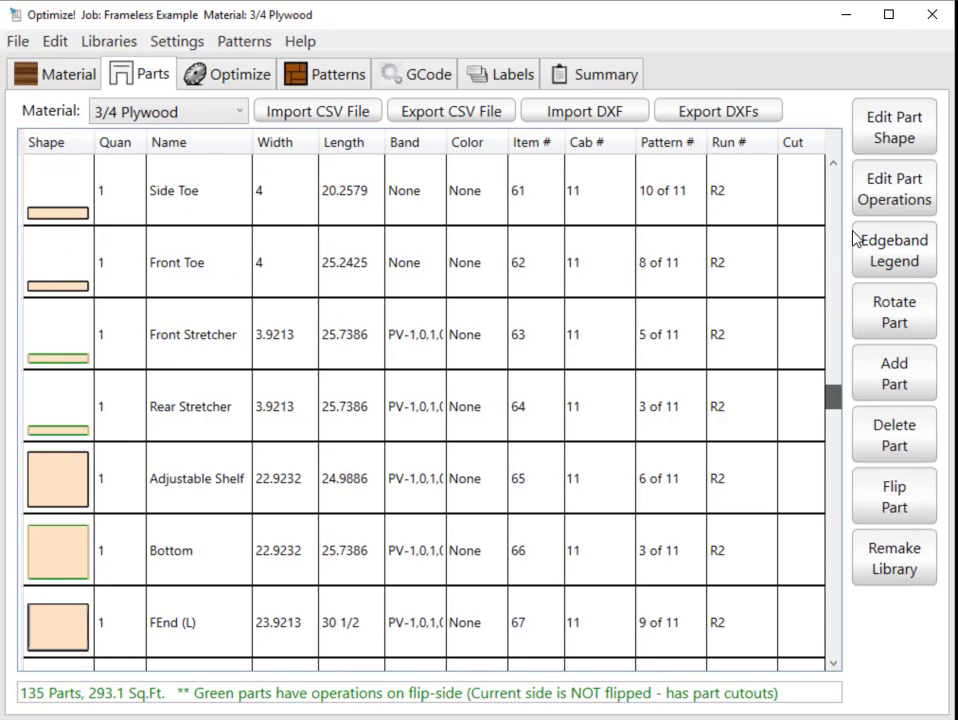
# Show the 1/4 Plywood parts list and sort it by pattern number.
pyautogui.click(188, 112)
pyautogui.click(146, 163)
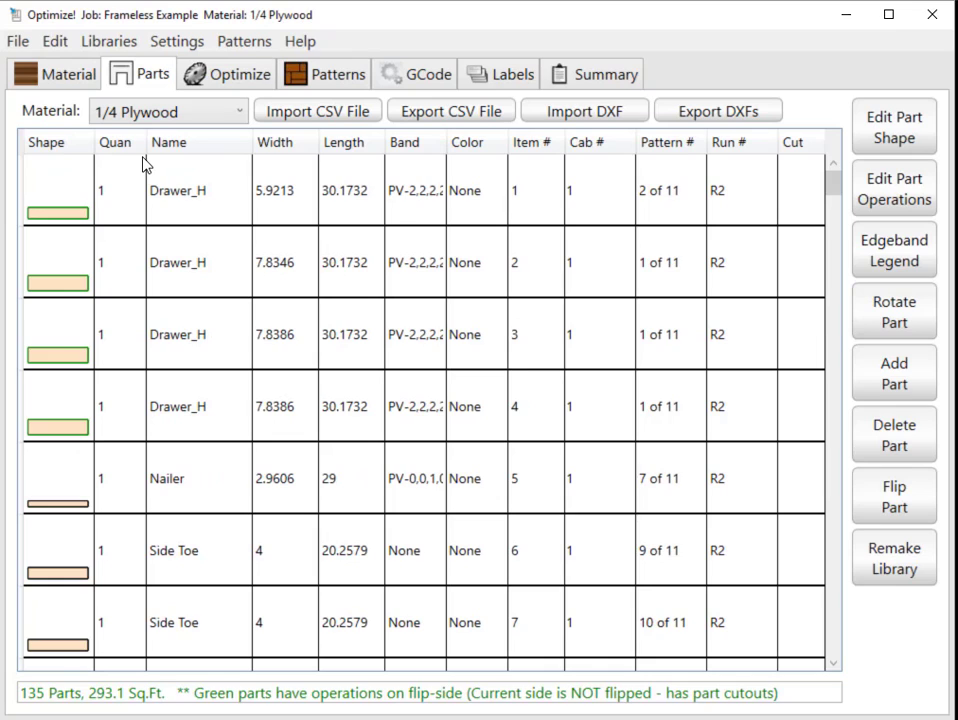
pyautogui.click(666, 148)
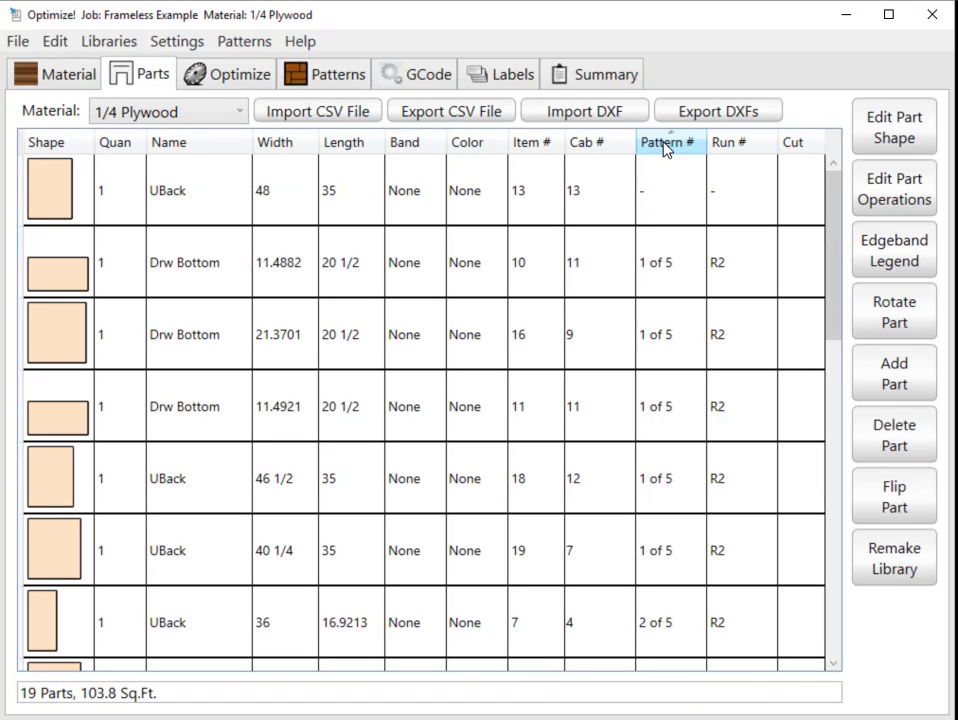
# Place the unplaced 35 x 48 UBack part 13 onto the sheet of 1/4 Plywood pattern 5.
pyautogui.click(322, 72)
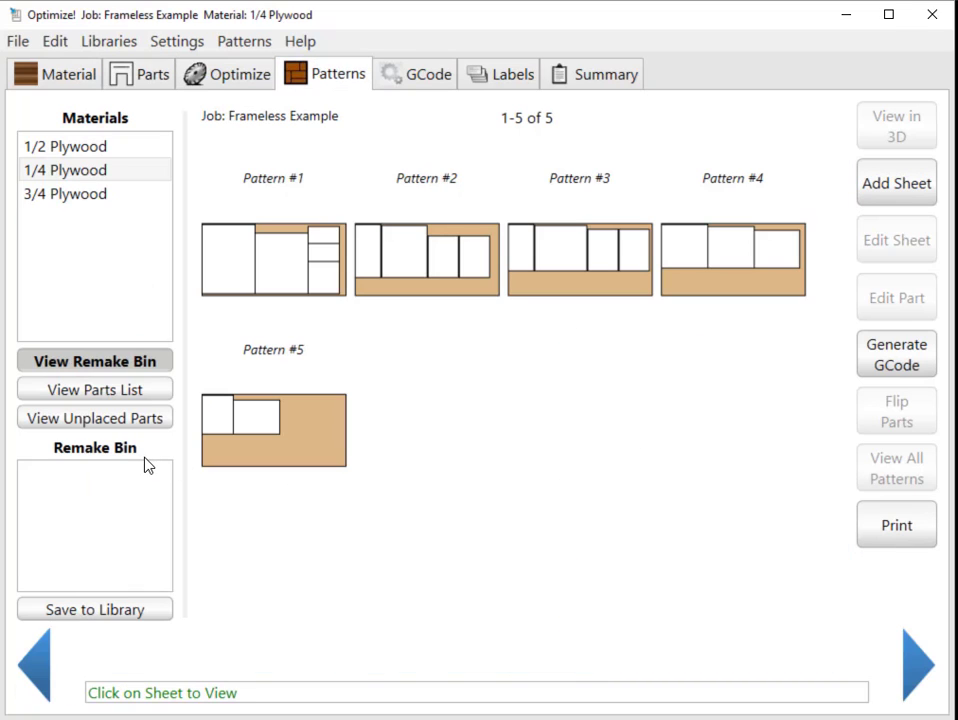
pyautogui.click(50, 177)
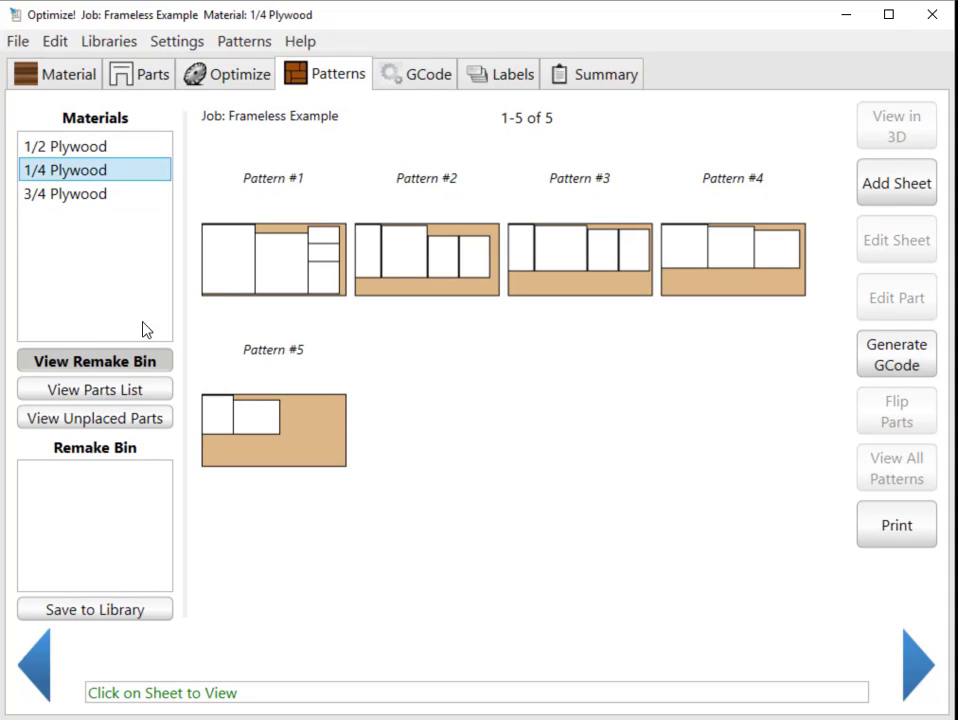
pyautogui.click(134, 419)
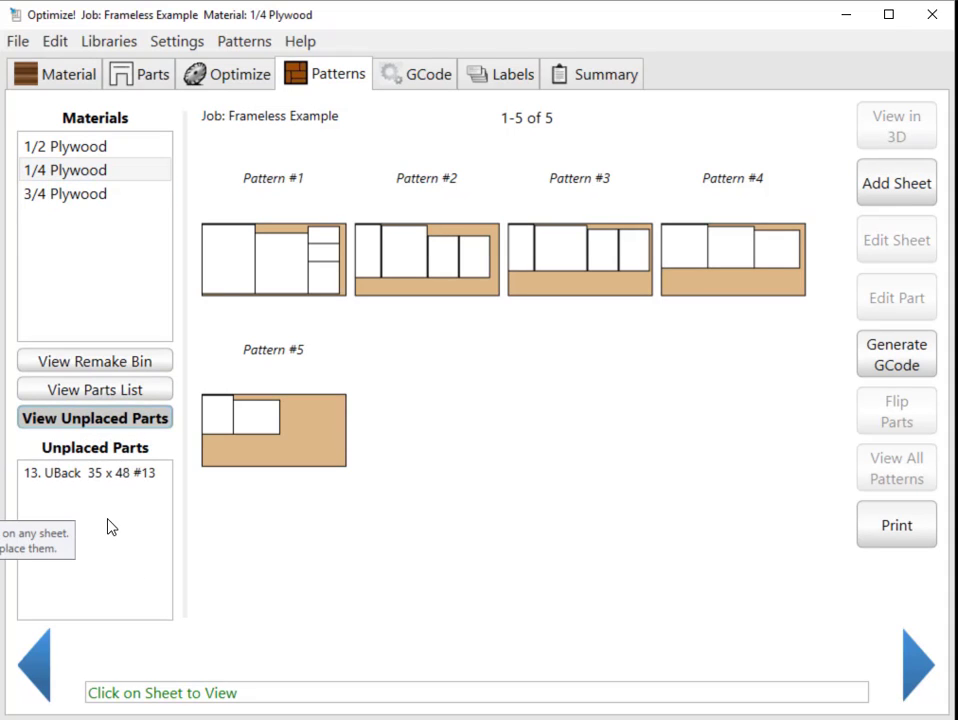
pyautogui.click(310, 438)
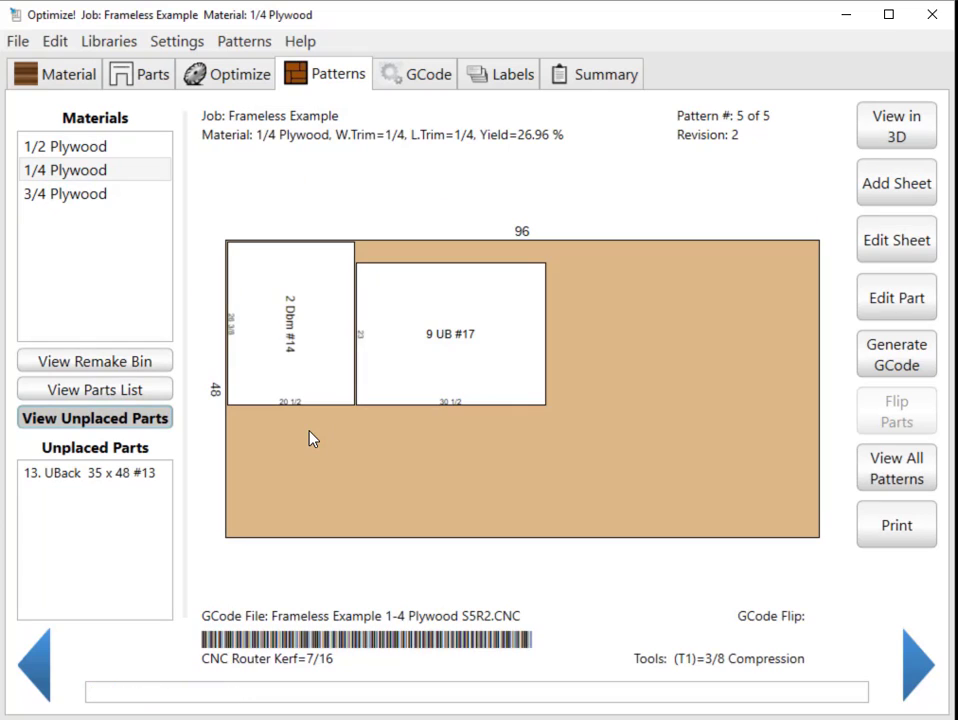
pyautogui.moveTo(93, 476); pyautogui.dragTo(688, 447)
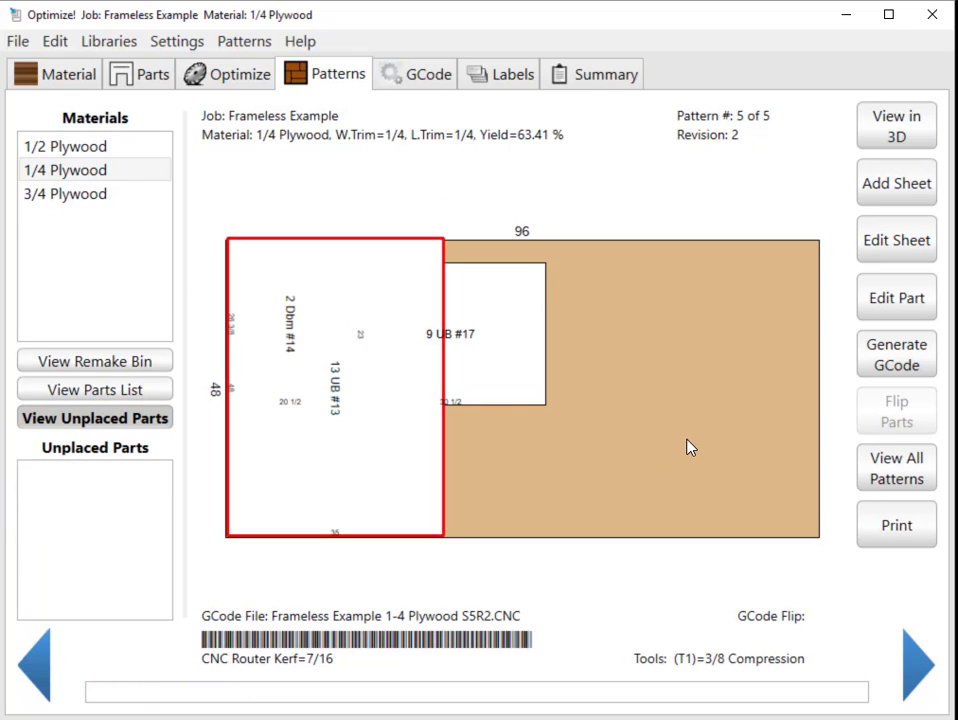
# Rotate UBack part 13 to lie lengthwise and move it to the far end of the 1/4 Plywood pattern 5 sheet.
pyautogui.doubleClick(369, 450)
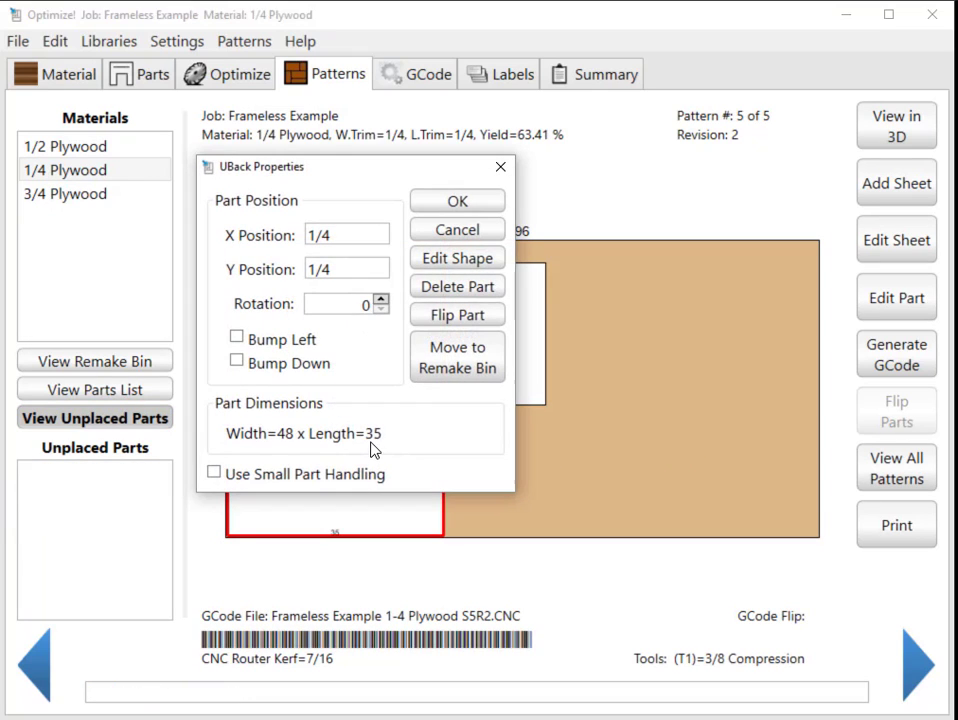
pyautogui.click(380, 300)
pyautogui.click(457, 201)
pyautogui.moveTo(405, 404); pyautogui.dragTo(675, 371)
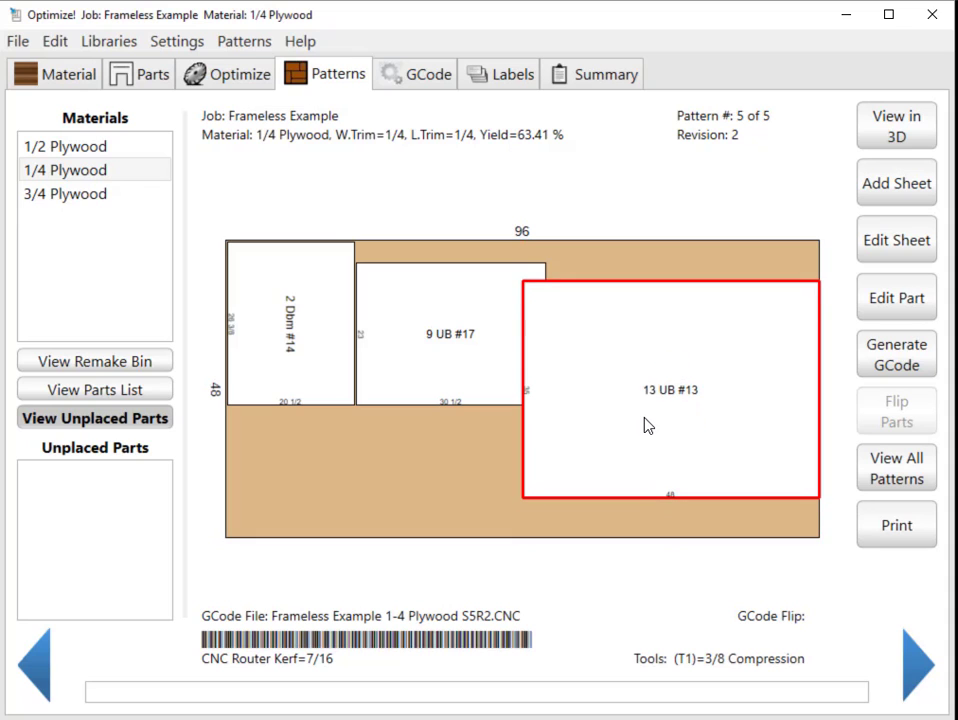
# Undo the move, rotation and placement of UBack part 13, and show the undo and redo commands.
pyautogui.hotkey('ctrl', 'z')
pyautogui.hotkey('ctrl', 'z')
pyautogui.hotkey('ctrl', 'z')
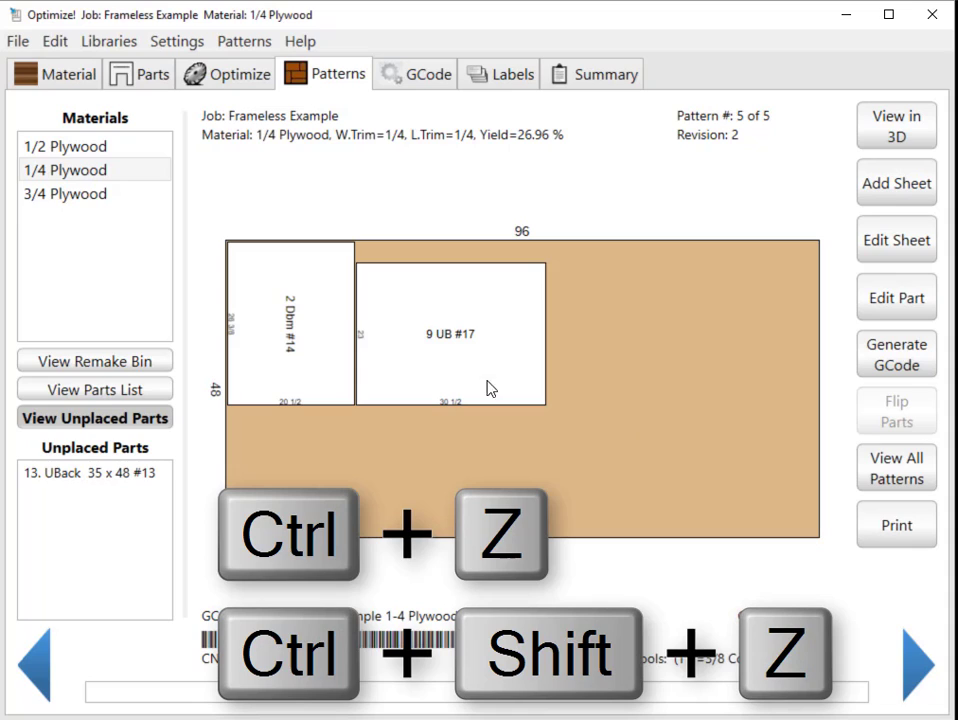
pyautogui.click(64, 46)
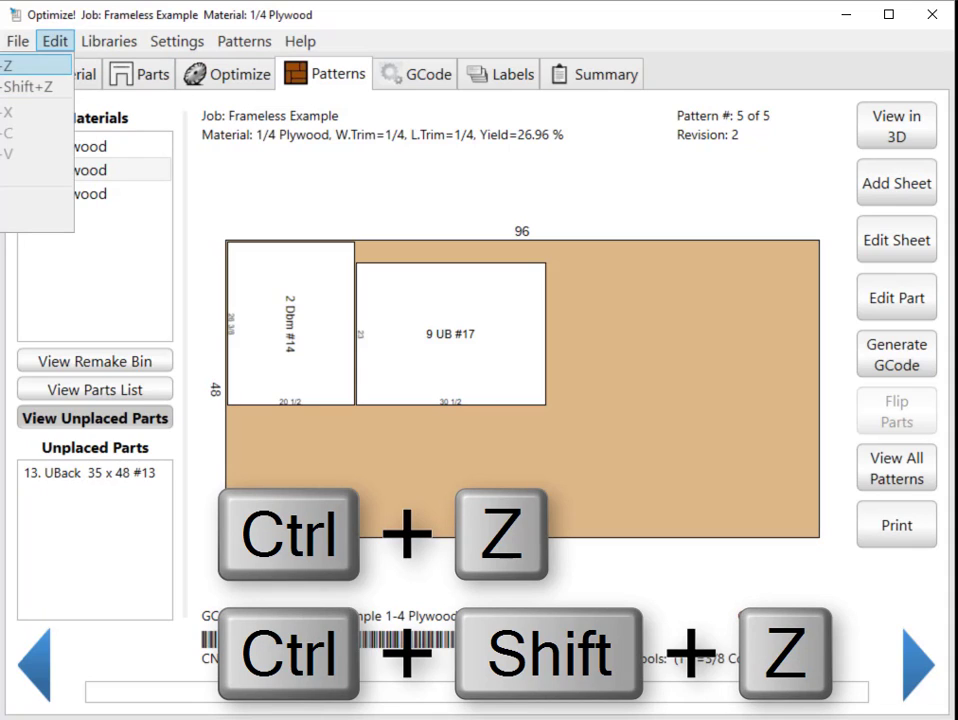
# Create a cut remnant from the empty area beside UBack #17 on pattern 5 and save it to the Remnants Library.
pyautogui.doubleClick(655, 387)
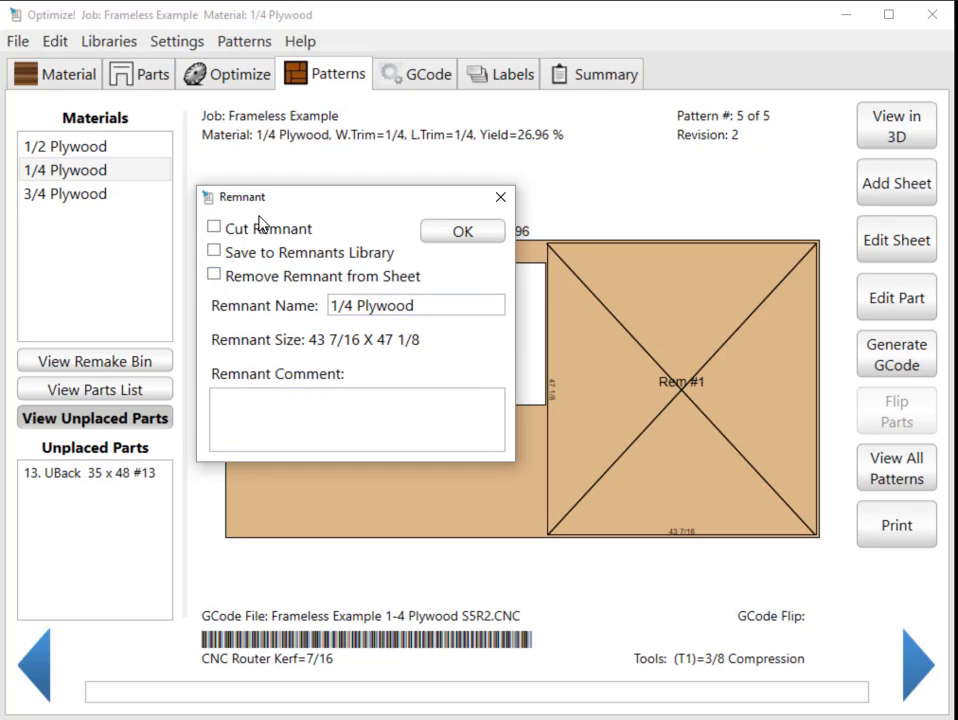
pyautogui.click(213, 228)
pyautogui.click(215, 252)
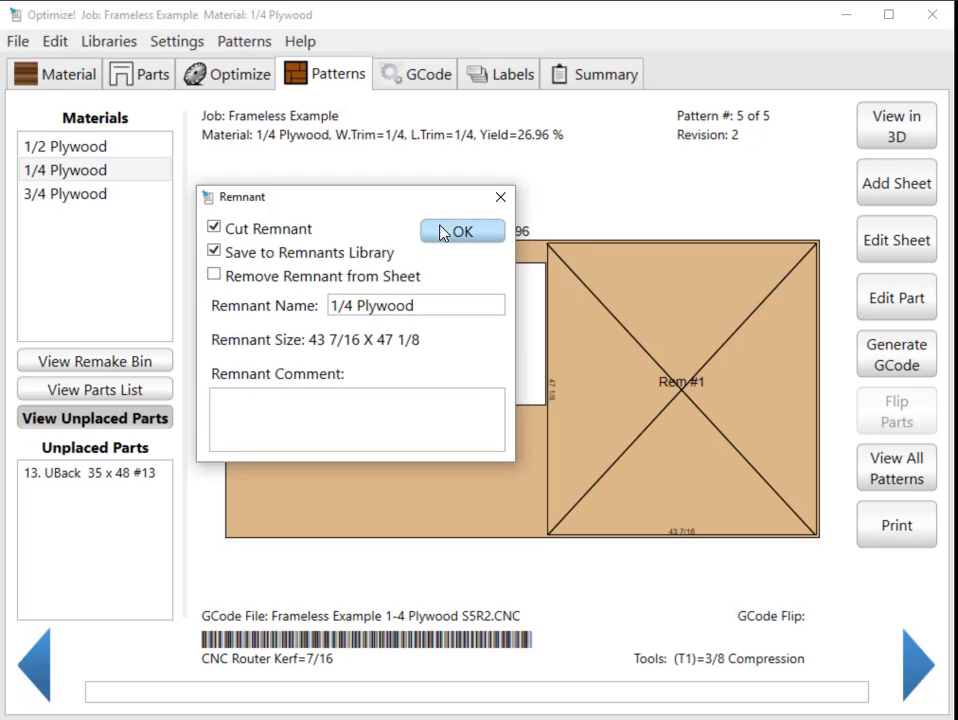
pyautogui.click(445, 235)
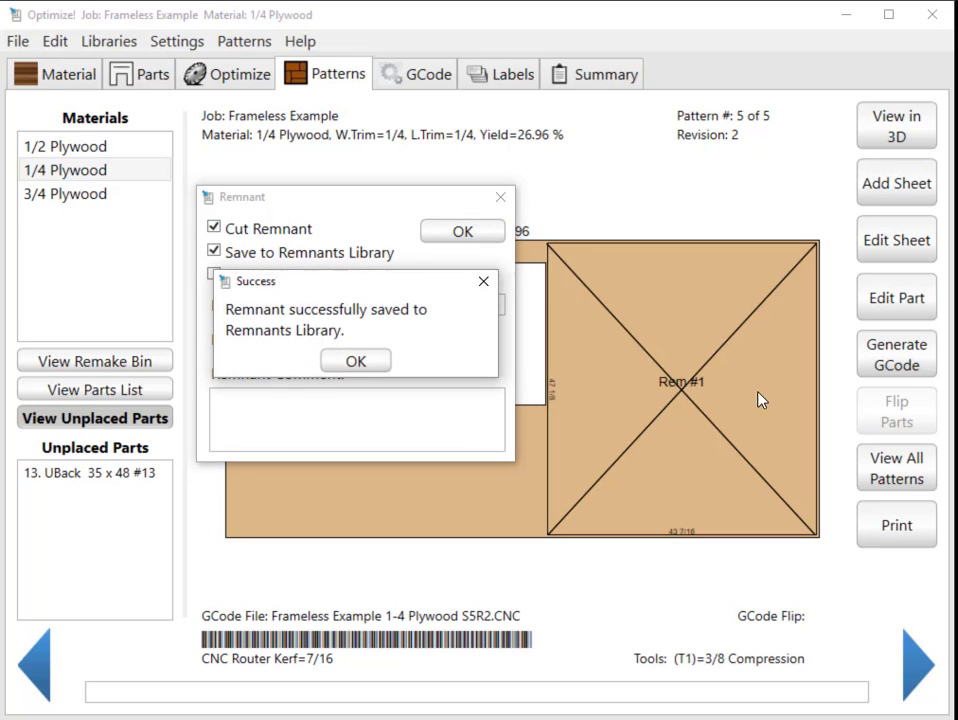
pyautogui.click(356, 361)
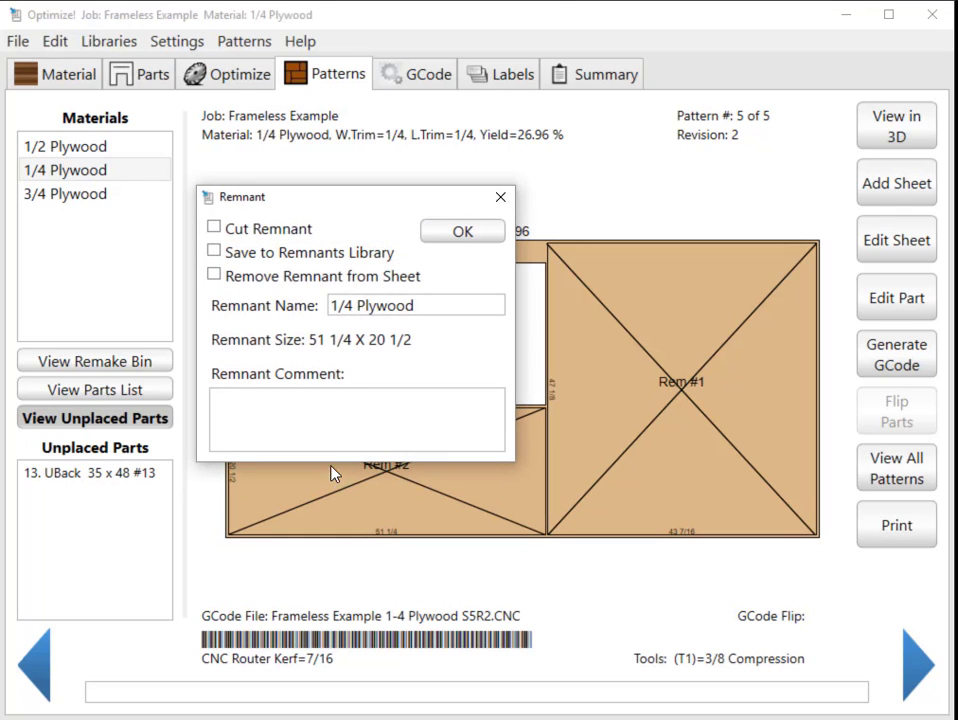
# Create a second cut remnant in the empty area below parts #14 and #17 and save it to the Remnants Library.
pyautogui.click(260, 256)
pyautogui.click(470, 230)
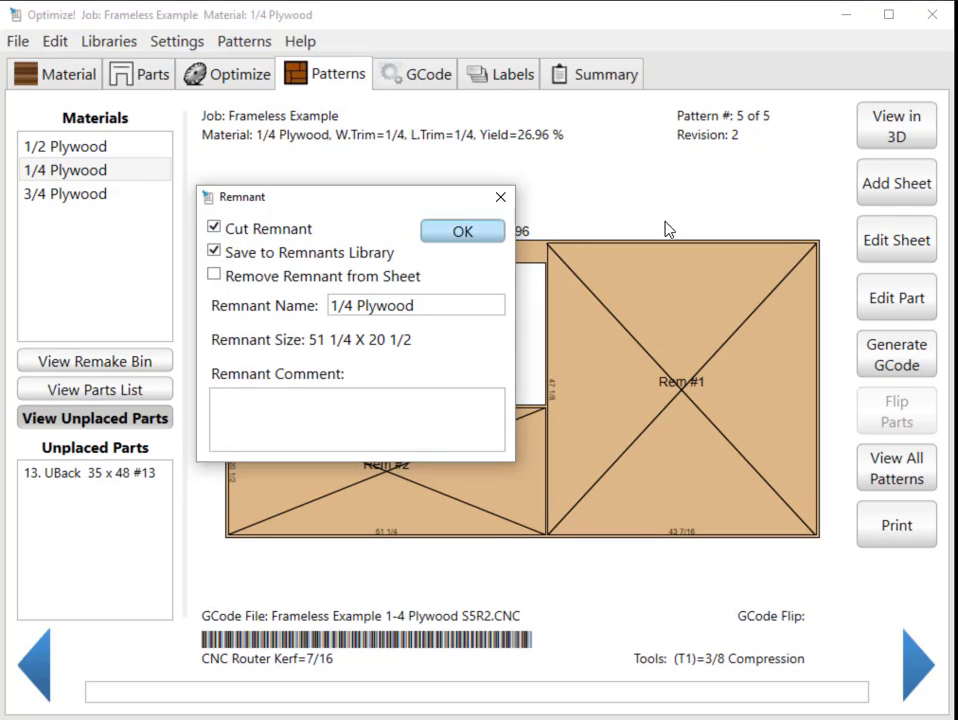
pyautogui.click(372, 362)
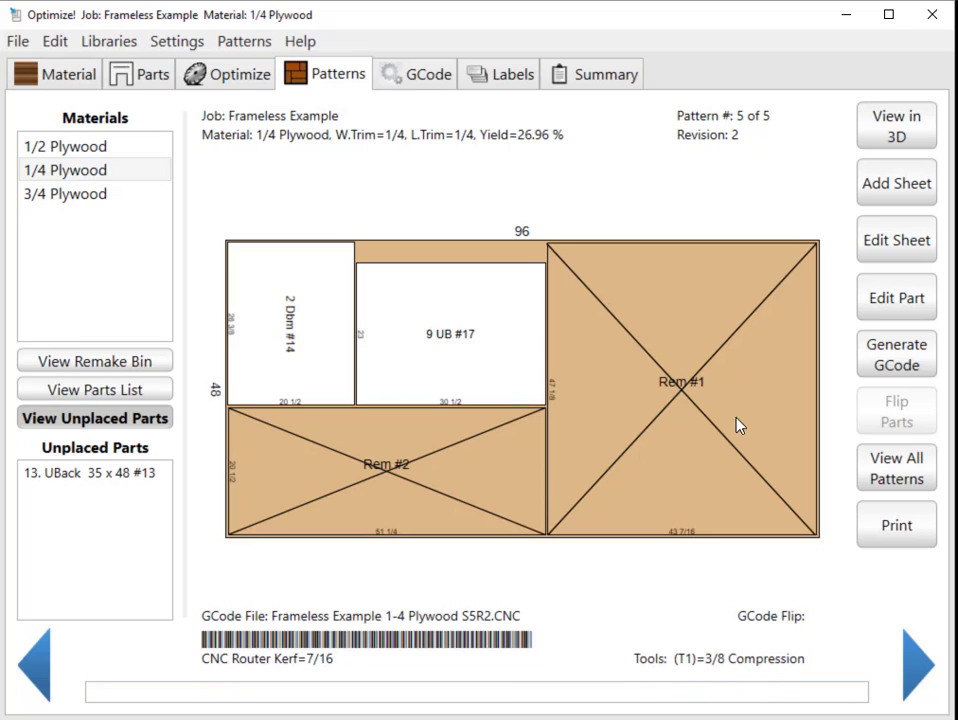
# View all 1/4 Plywood and 3/4 Plywood patterns, and examine 3/4 Plywood pattern 9 enlarged.
pyautogui.click(900, 480)
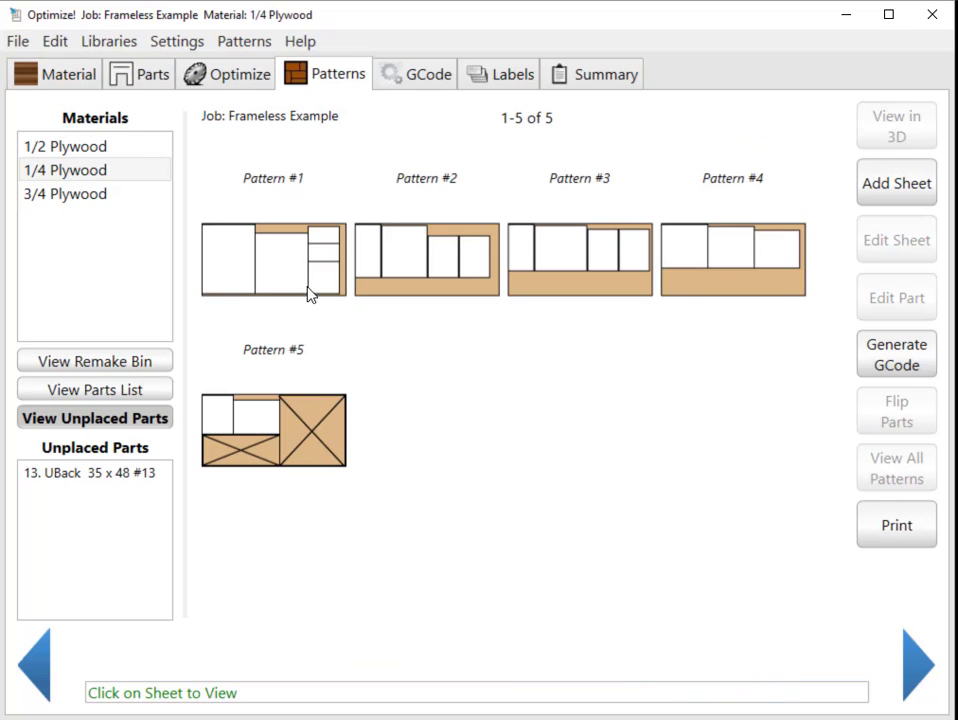
pyautogui.click(90, 195)
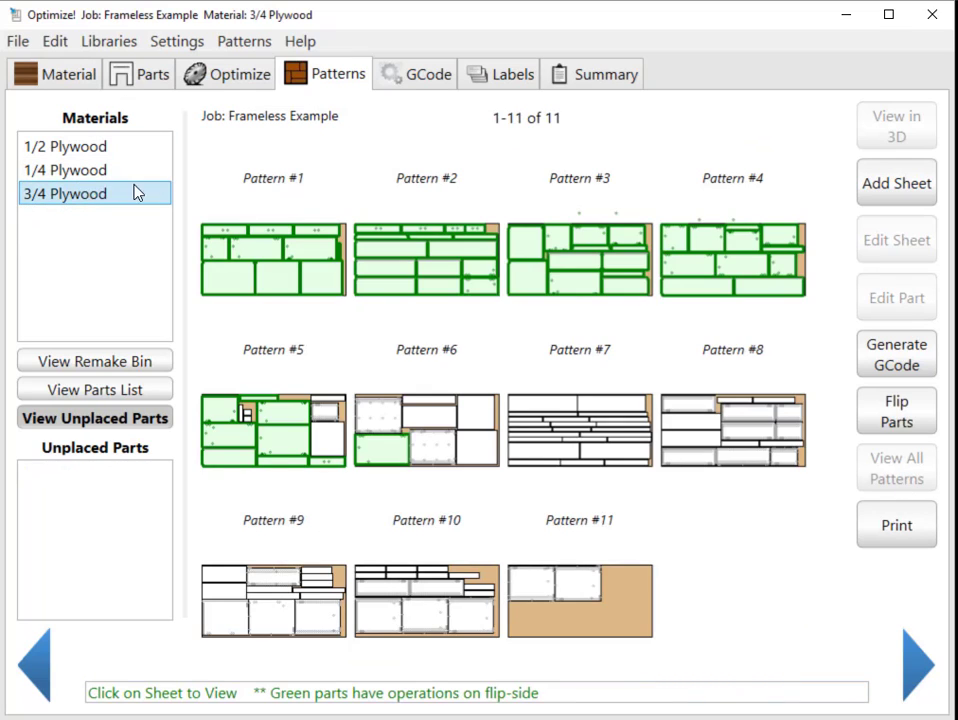
pyautogui.click(244, 600)
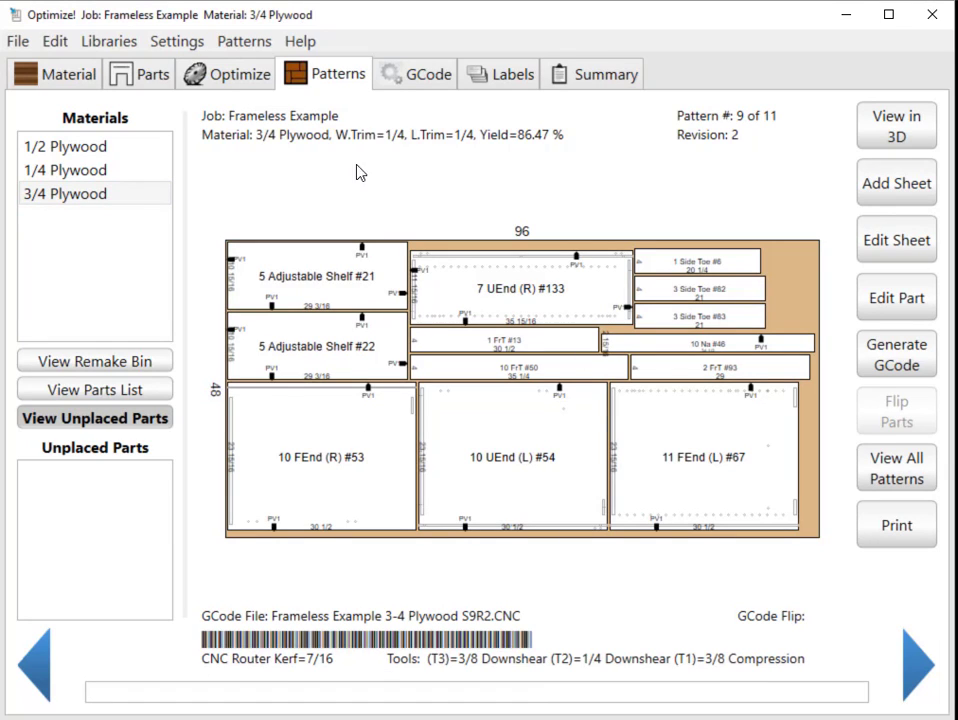
# Move the UEnd (R) #16 part on 3/4 Plywood pattern 6 to the remake bin.
pyautogui.click(888, 470)
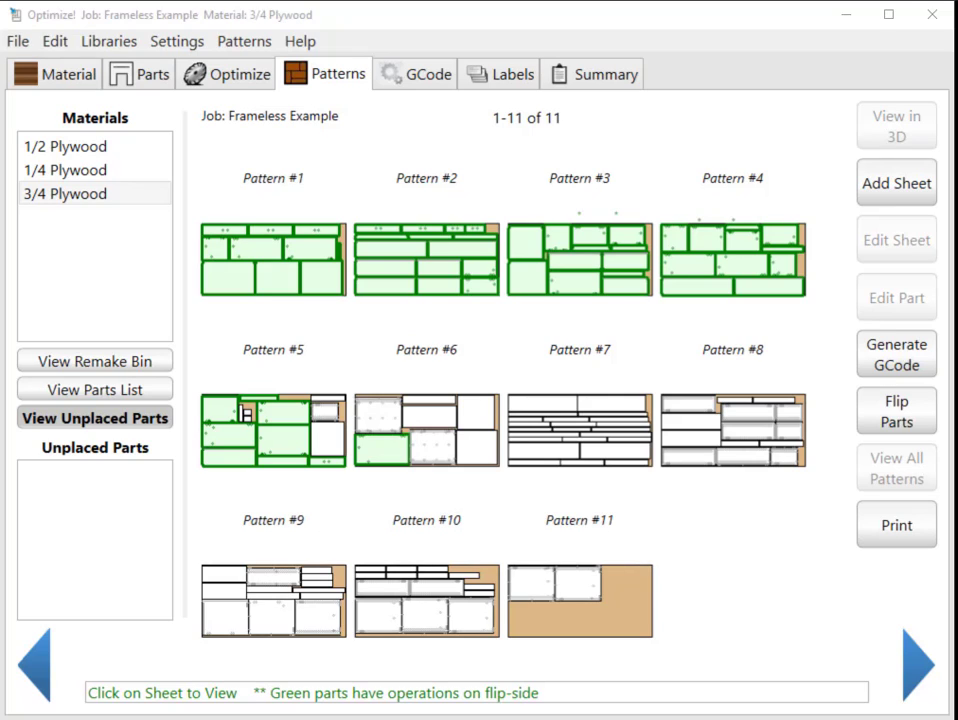
pyautogui.click(429, 457)
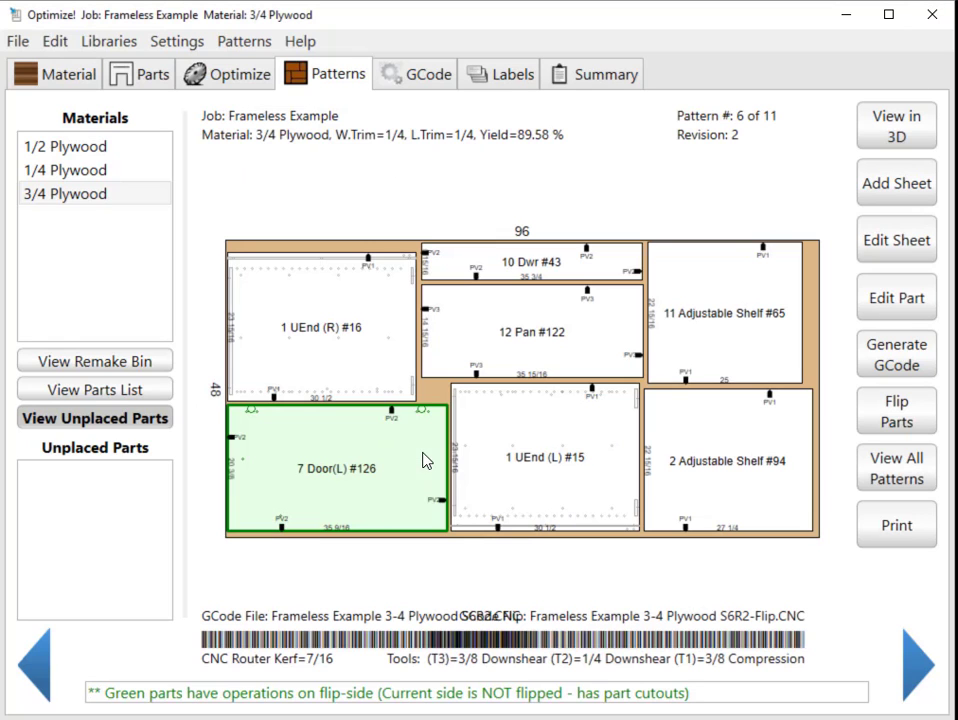
pyautogui.click(359, 352)
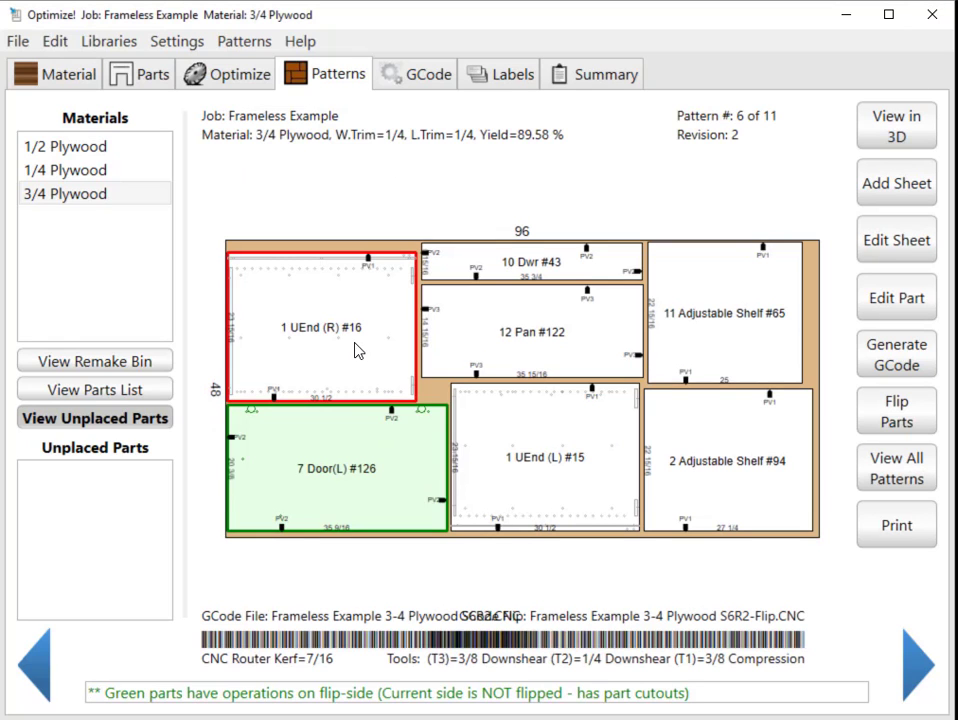
pyautogui.doubleClick(359, 350)
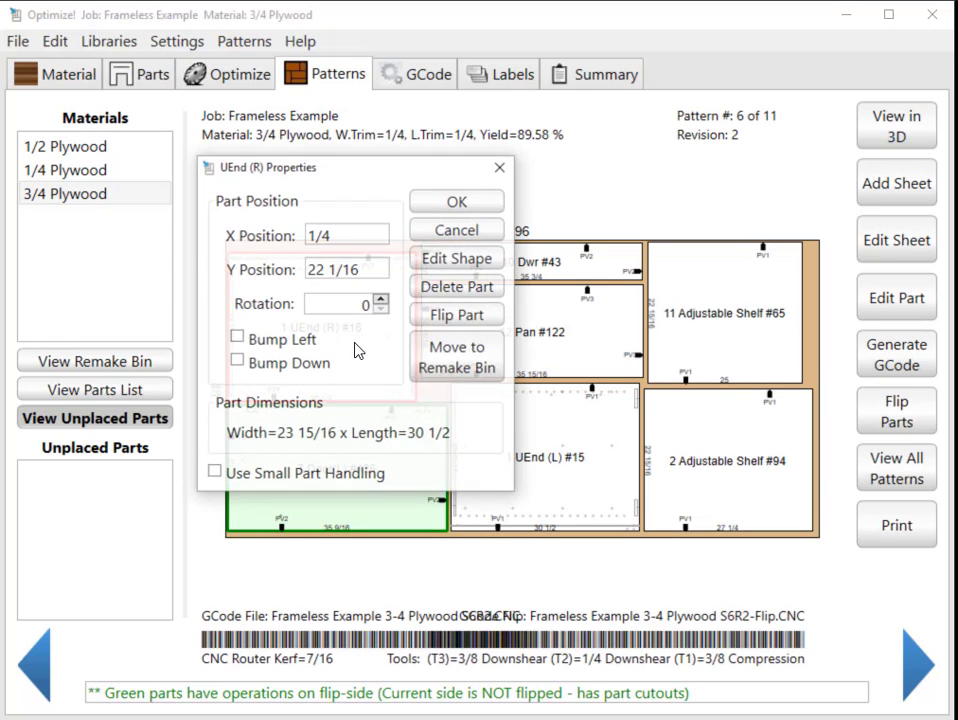
pyautogui.click(479, 370)
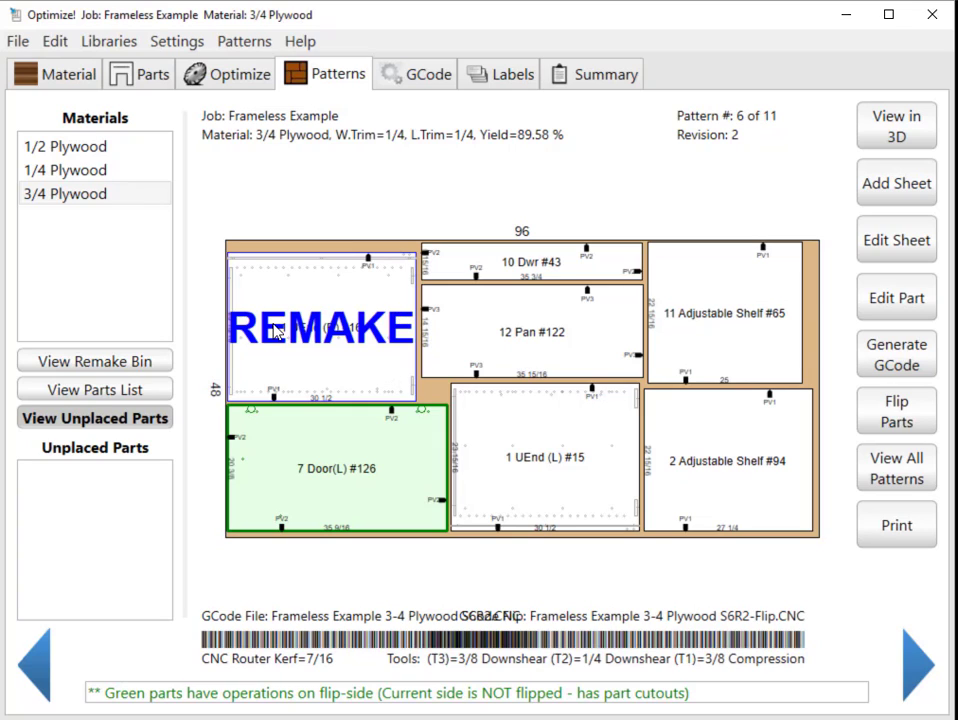
# Show the remake bin and add Adjustable Shelf #65 from pattern 6 to it.
pyautogui.click(104, 366)
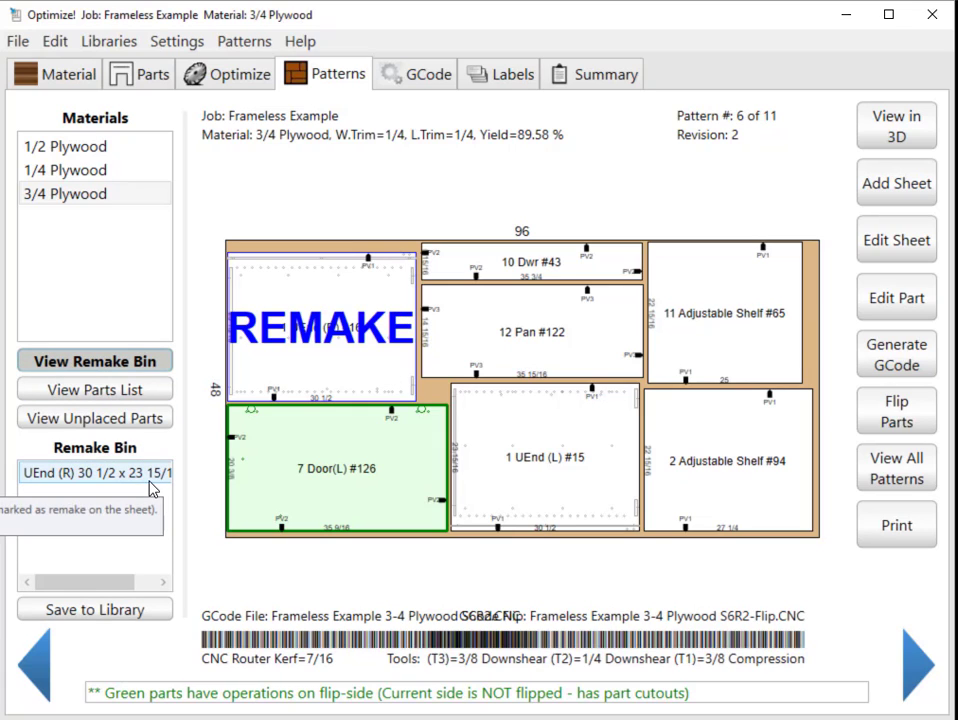
pyautogui.click(706, 355)
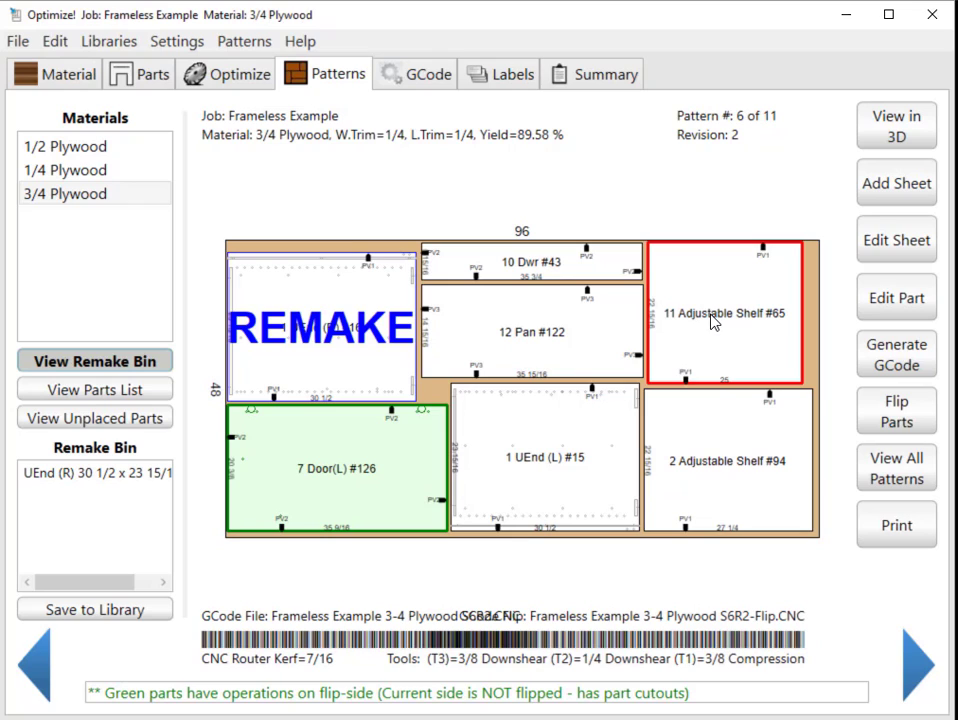
pyautogui.moveTo(713, 321); pyautogui.dragTo(86, 509)
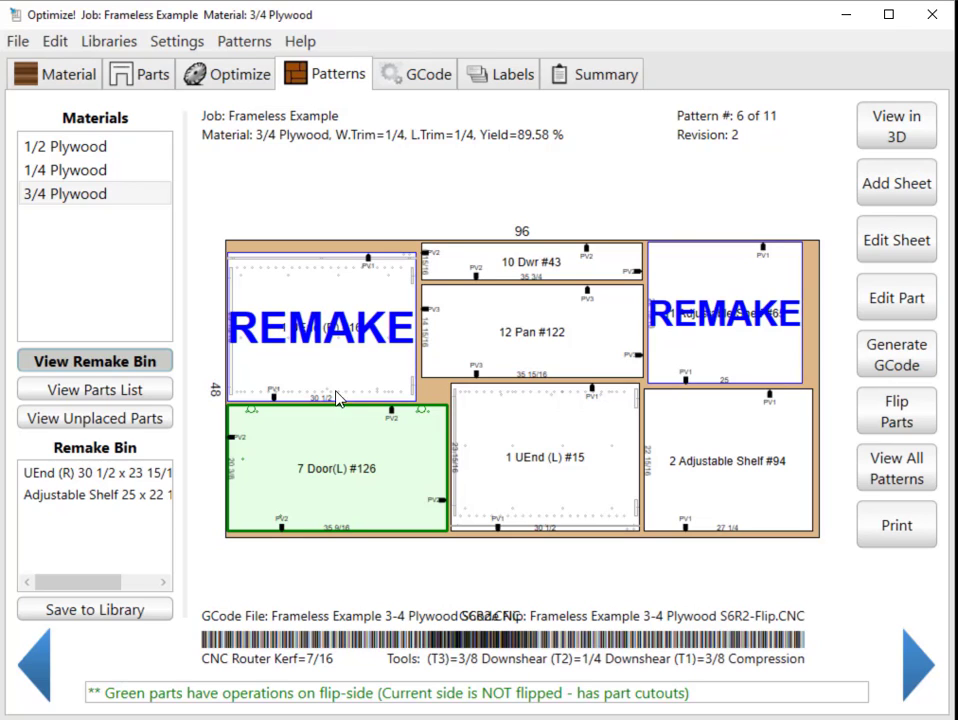
# Place Adjustable Shelf #65 from the remake bin onto 3/4 Plywood pattern 11, below UEnd (L) #110.
pyautogui.click(904, 474)
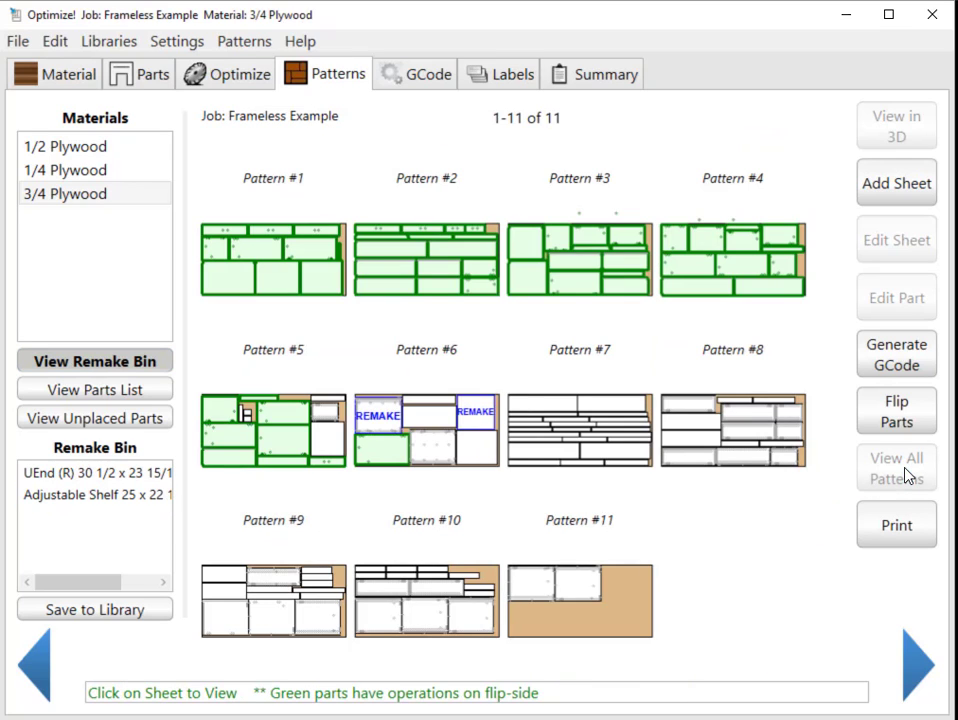
pyautogui.click(618, 628)
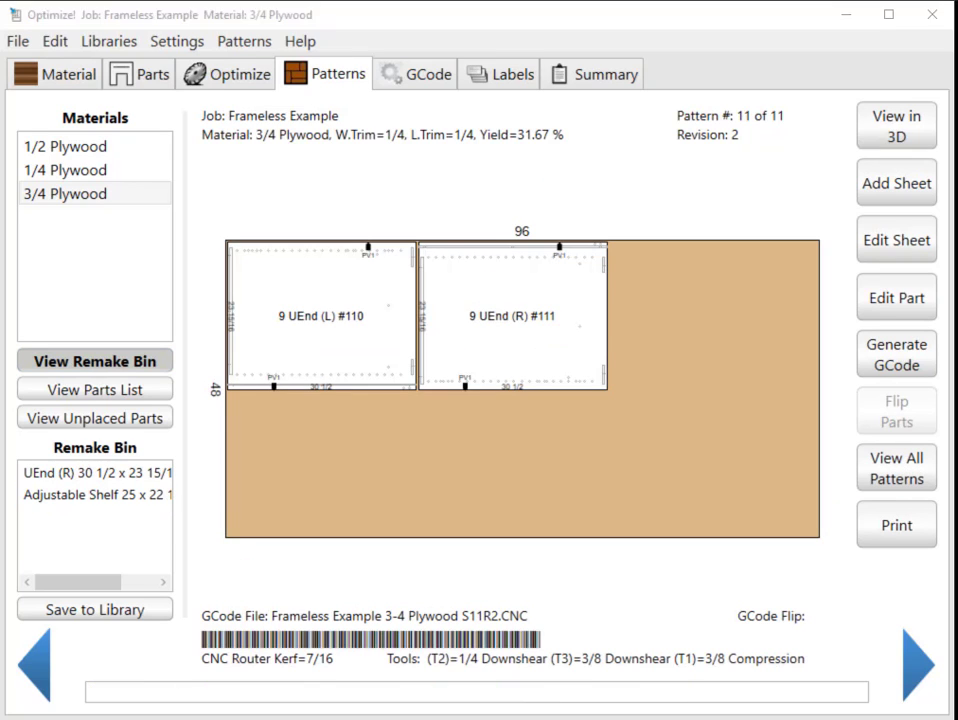
pyautogui.click(100, 495)
pyautogui.click(102, 497)
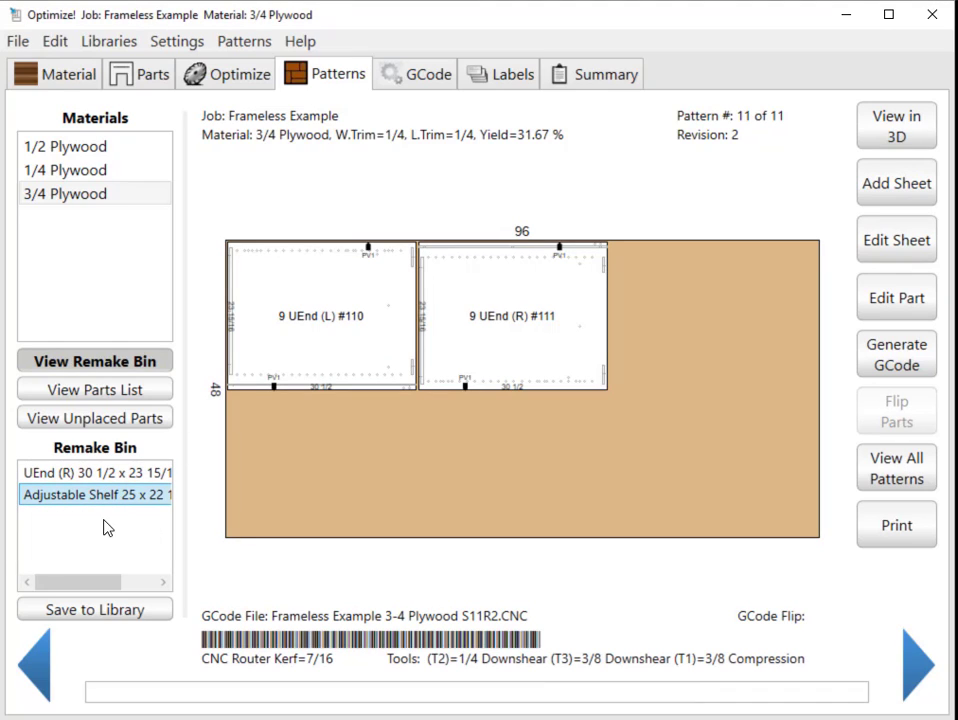
pyautogui.moveTo(88, 500); pyautogui.dragTo(331, 465)
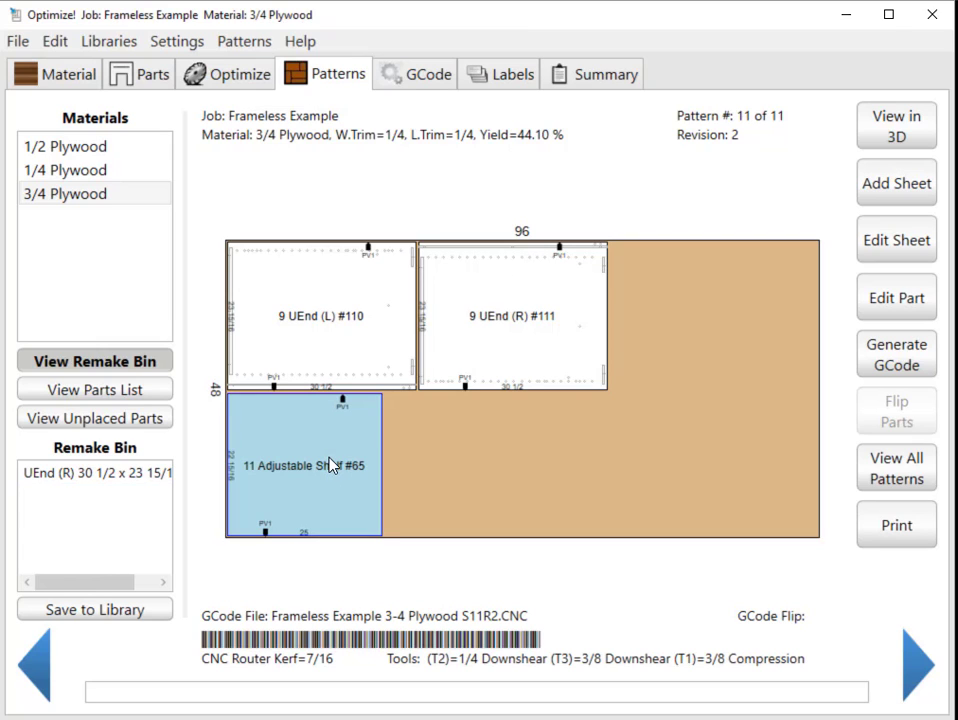
# Bump Adjustable Shelf #65 left and down on the pattern 11 sheet.
pyautogui.doubleClick(331, 465)
pyautogui.click(278, 340)
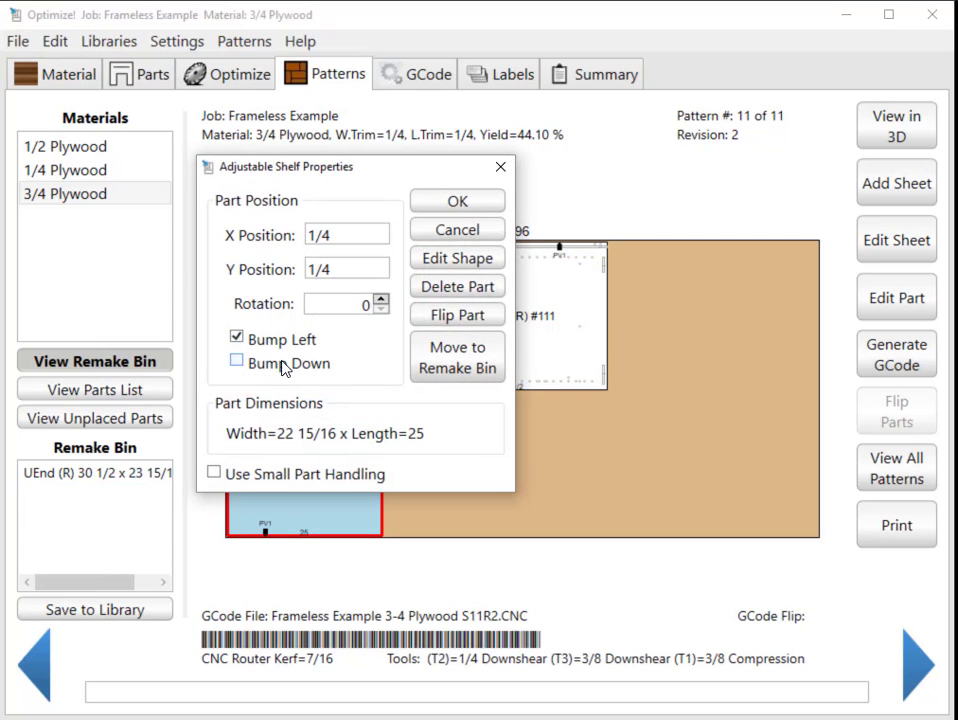
pyautogui.click(283, 365)
pyautogui.click(457, 205)
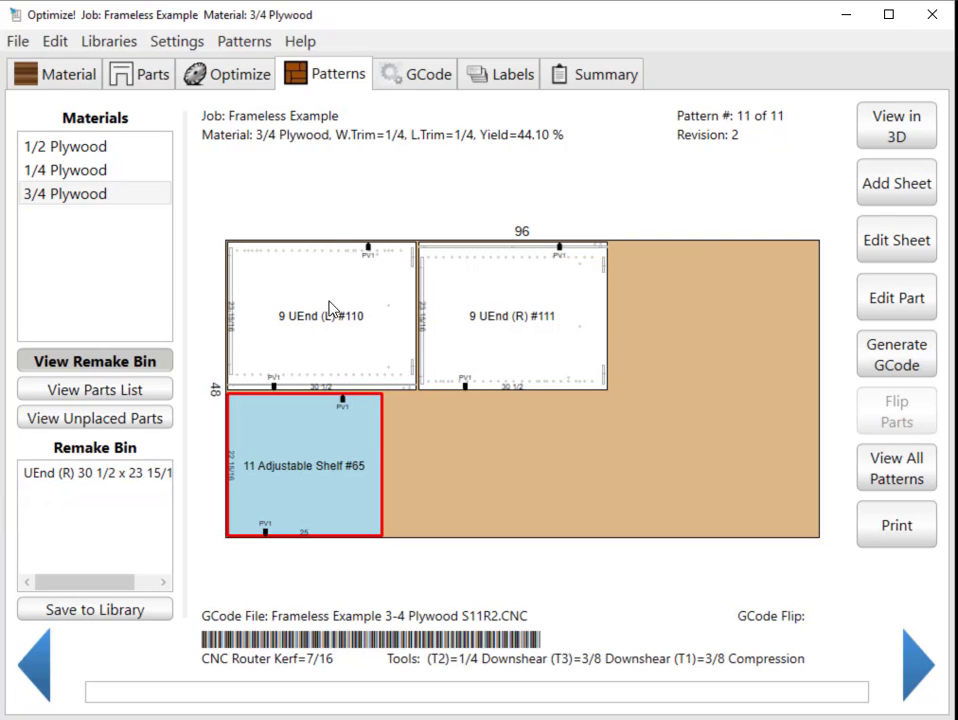
# Return to the overview of all 3/4 Plywood patterns and save the UEnd (R) part in the remake bin to the library.
pyautogui.click(890, 481)
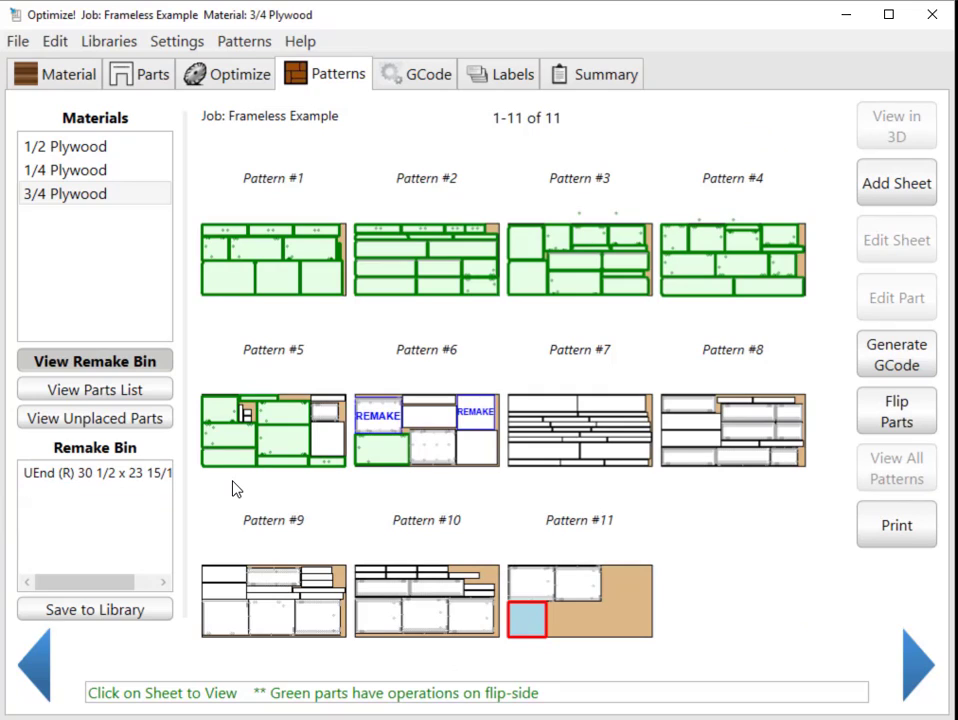
pyautogui.click(124, 484)
pyautogui.click(121, 609)
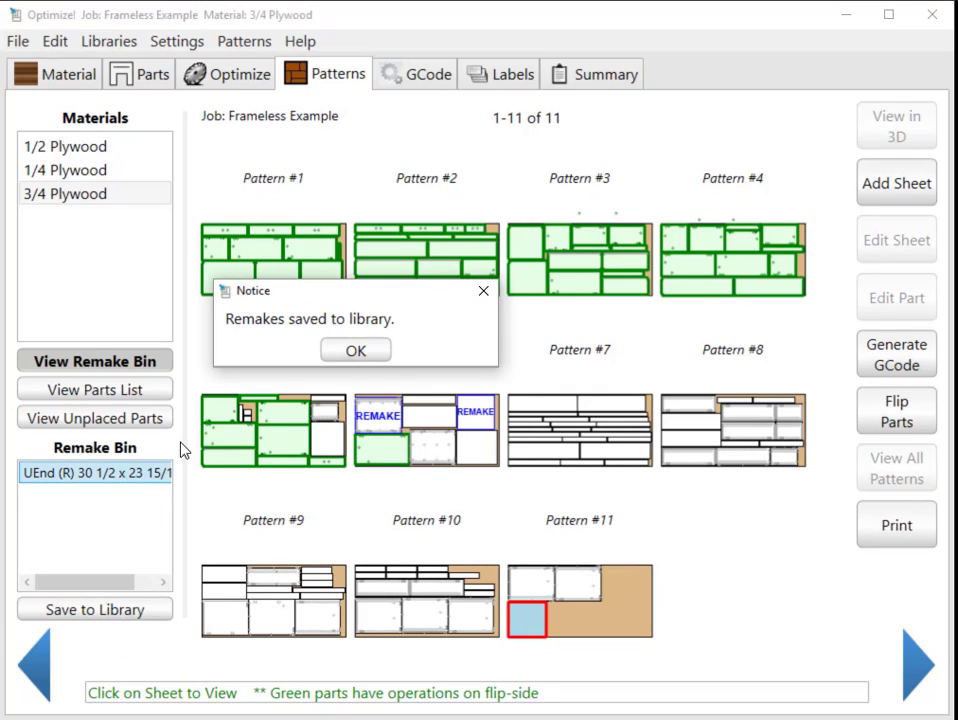
pyautogui.click(355, 352)
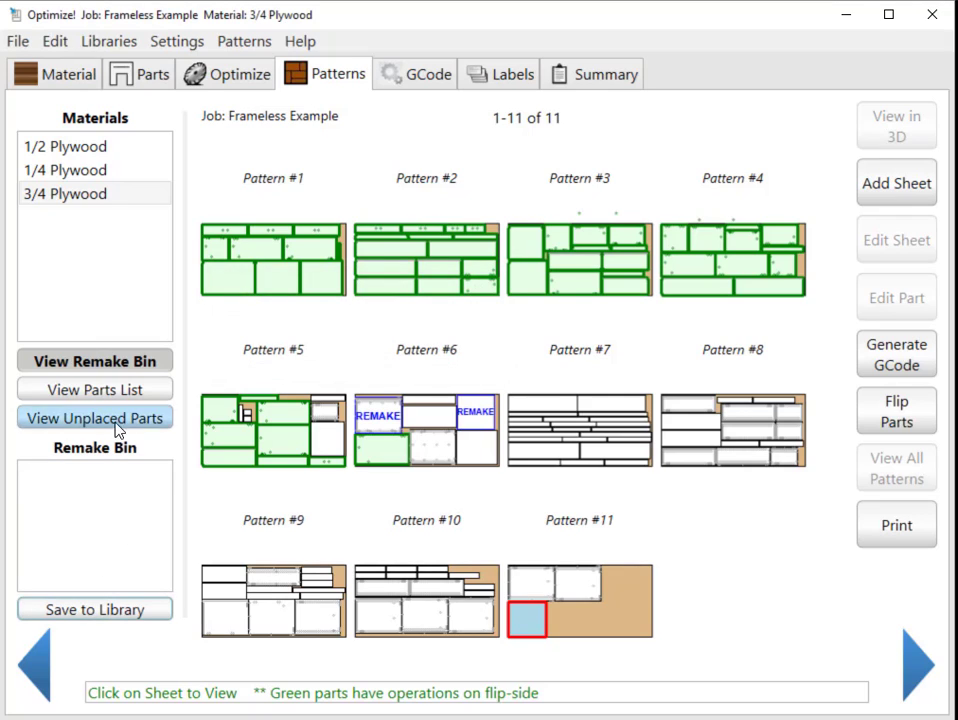
# Review the parts stored in the Remake Library and close it without changes.
pyautogui.click(109, 41)
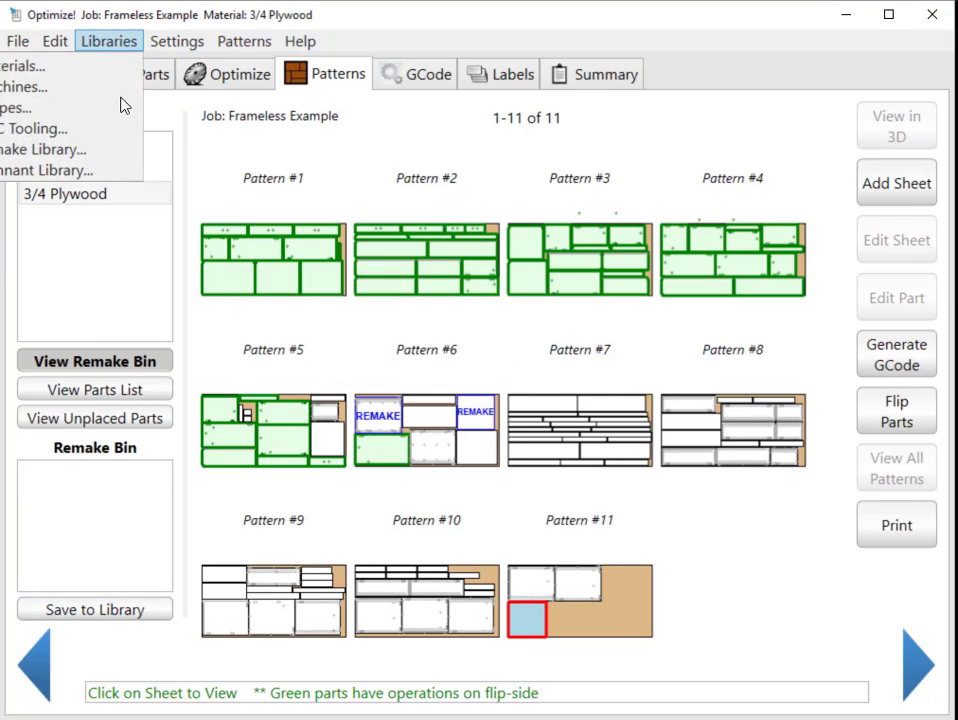
pyautogui.click(75, 152)
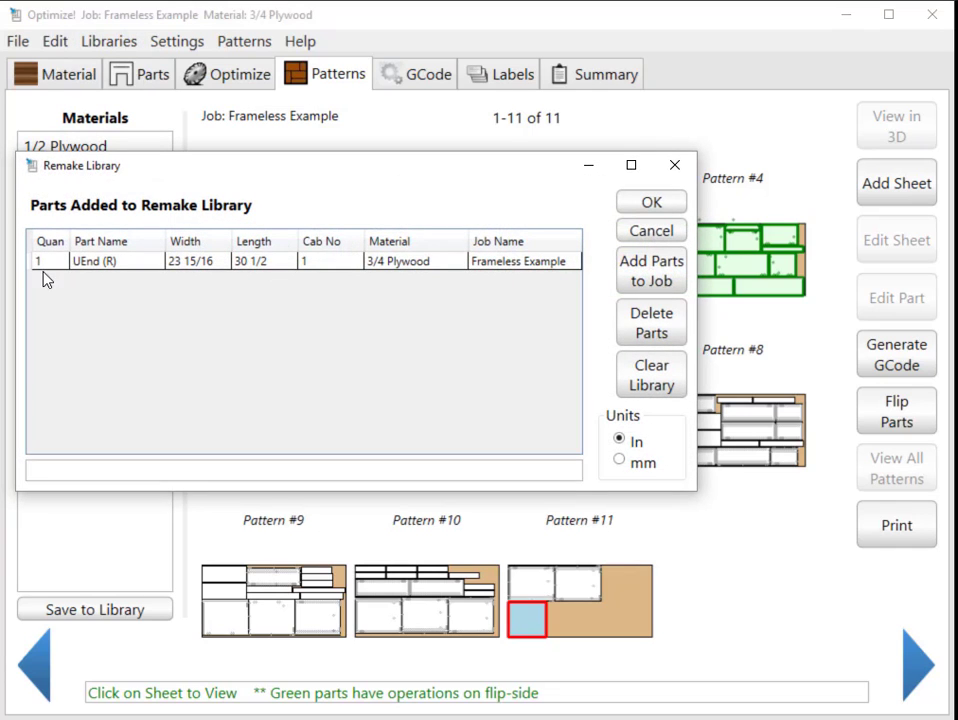
pyautogui.click(652, 231)
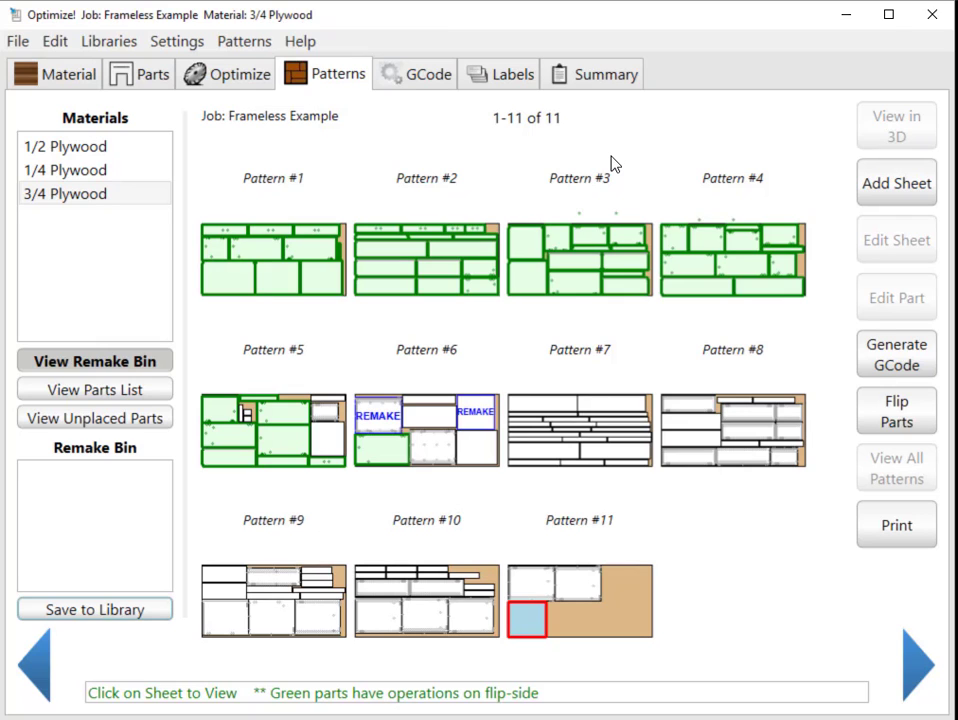
# Open the Remake Library from the 3/4 Plywood parts list, select UEnd (R), and close the library without adding it to the job.
pyautogui.click(153, 73)
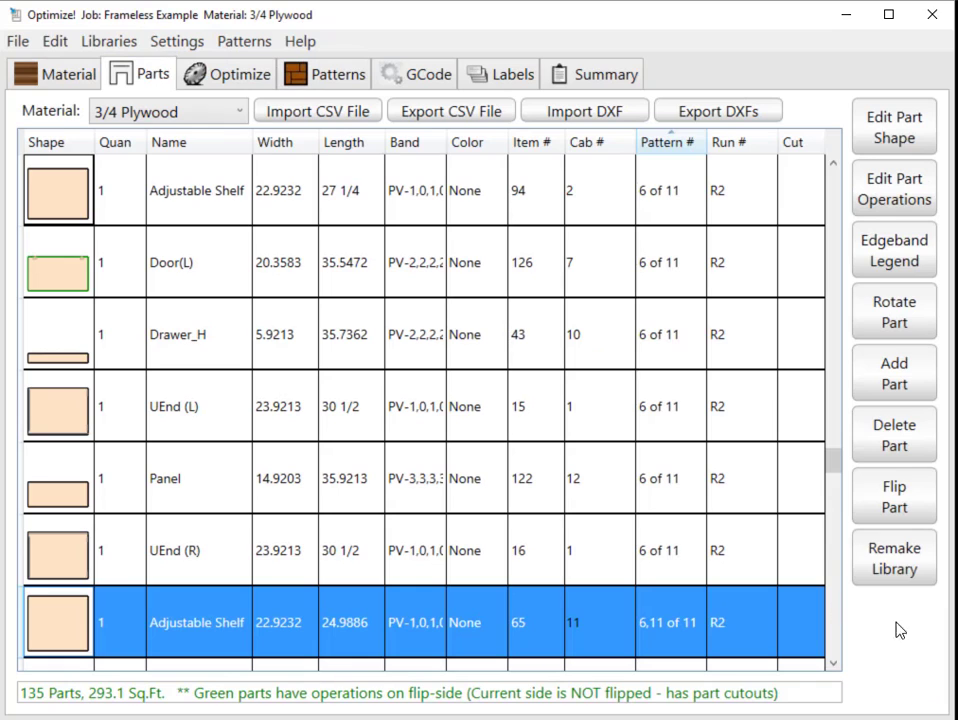
pyautogui.click(890, 568)
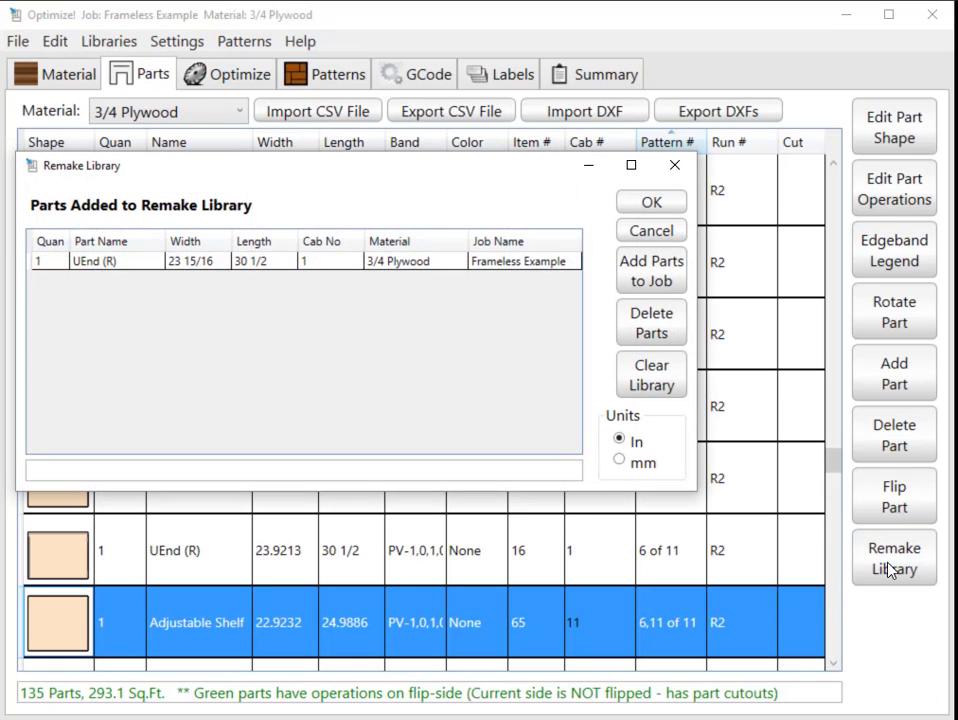
pyautogui.click(126, 262)
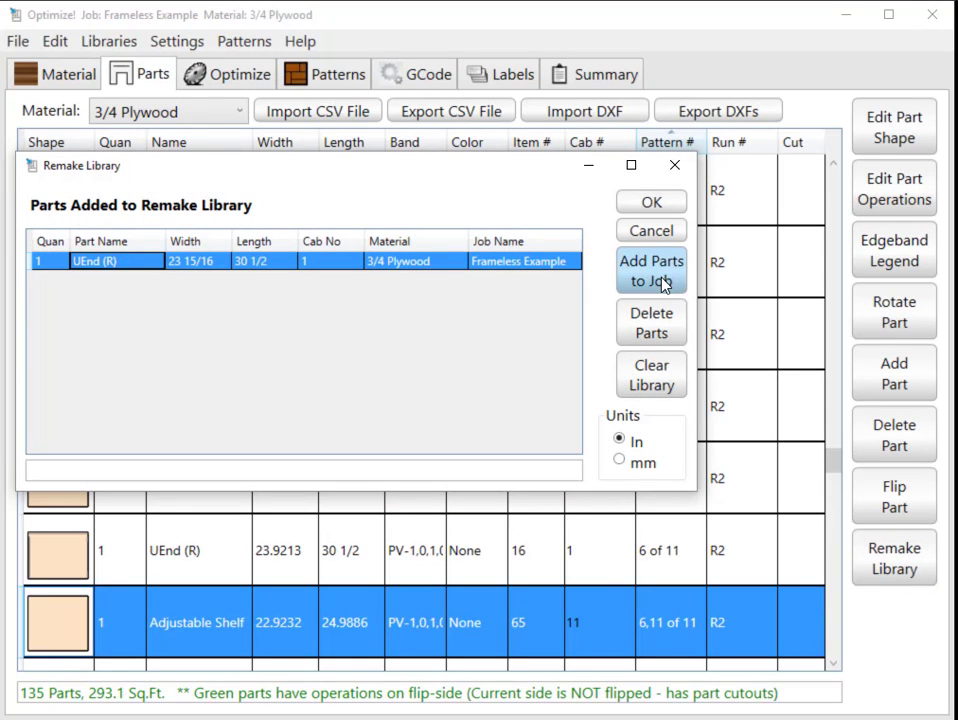
pyautogui.click(651, 231)
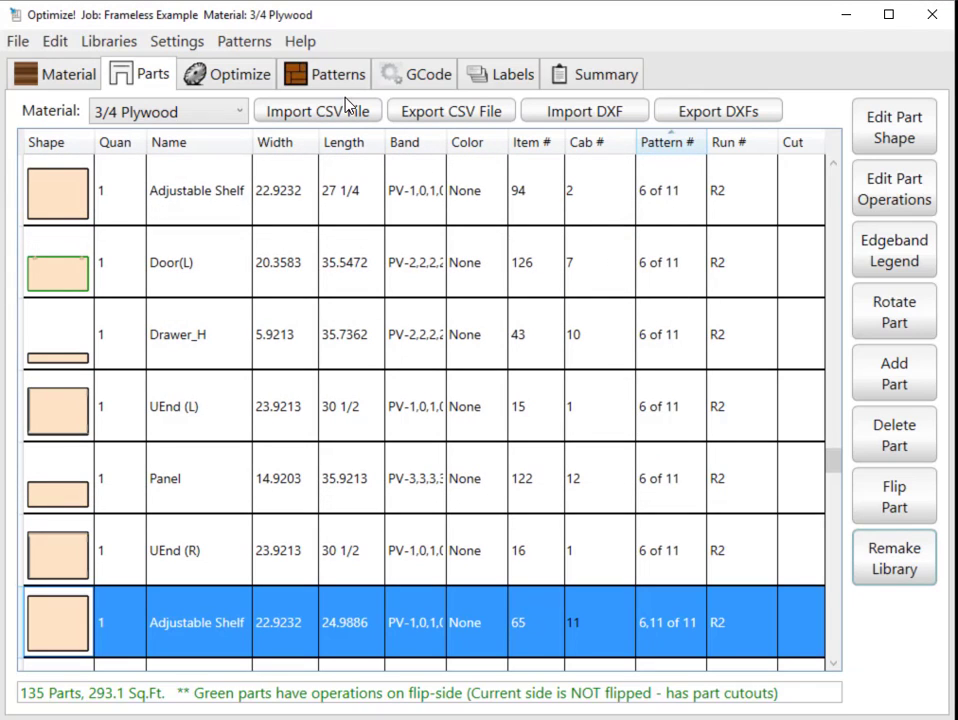
# Review the GCode files listed for 1/2 Plywood, 1/4 Plywood and 3/4 Plywood.
pyautogui.click(416, 78)
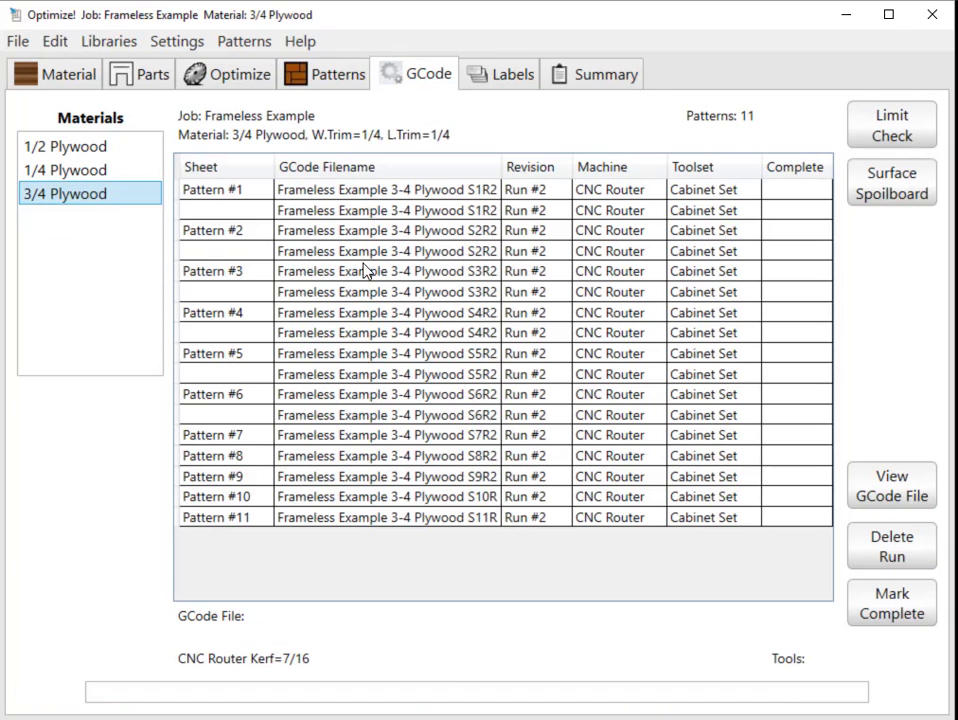
pyautogui.click(93, 150)
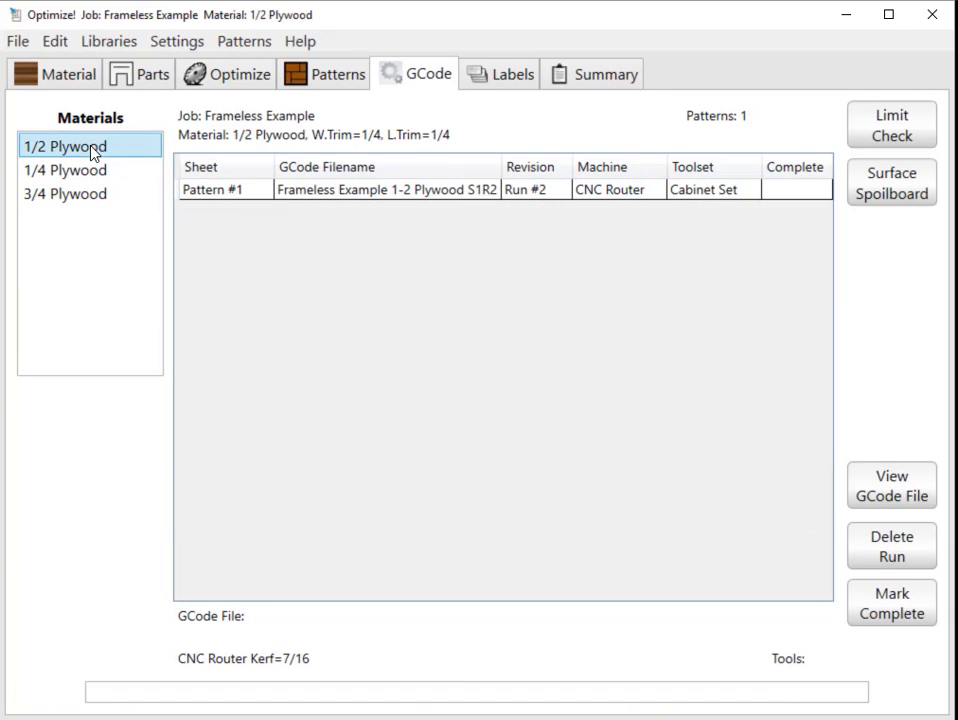
pyautogui.click(82, 171)
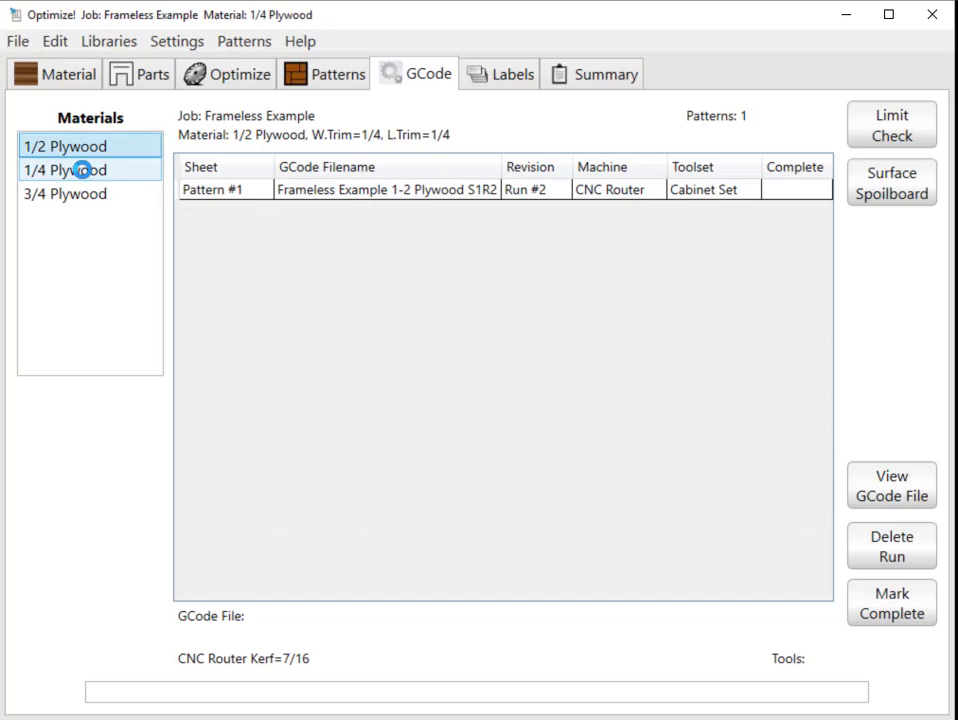
pyautogui.click(87, 196)
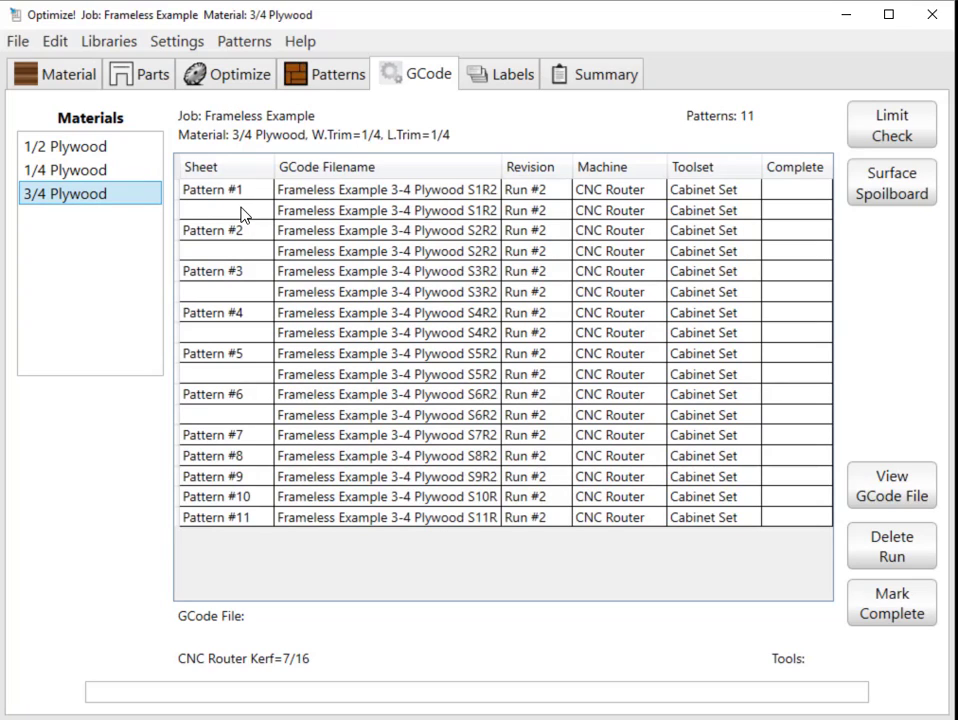
# Mark both 3/4 Plywood Pattern #1 GCode files and the first Pattern #2 file as complete.
pyautogui.click(198, 190)
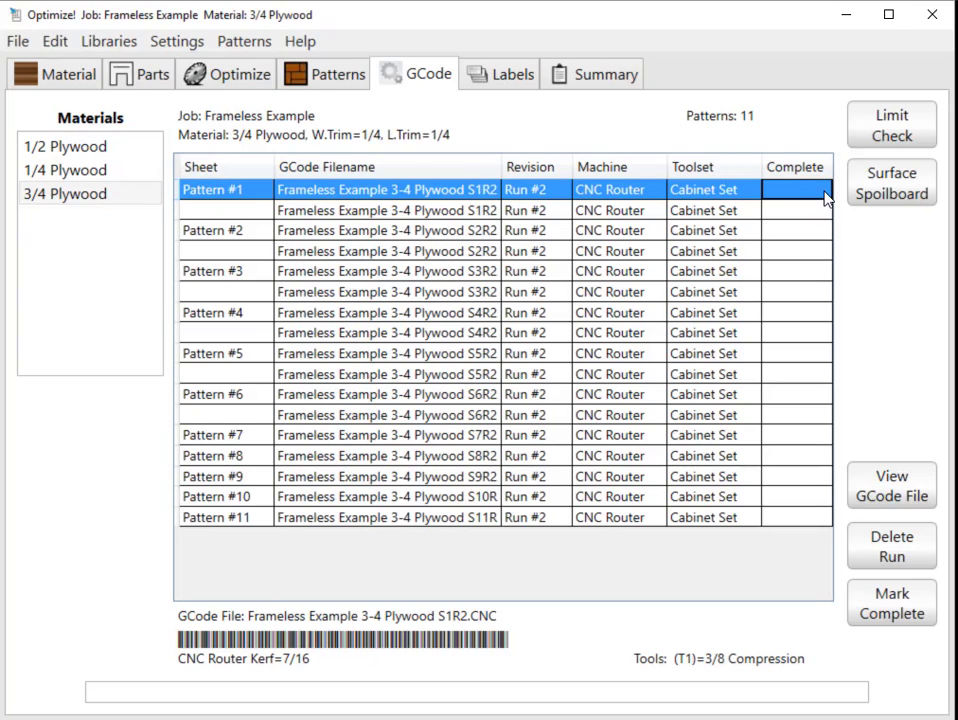
pyautogui.click(914, 612)
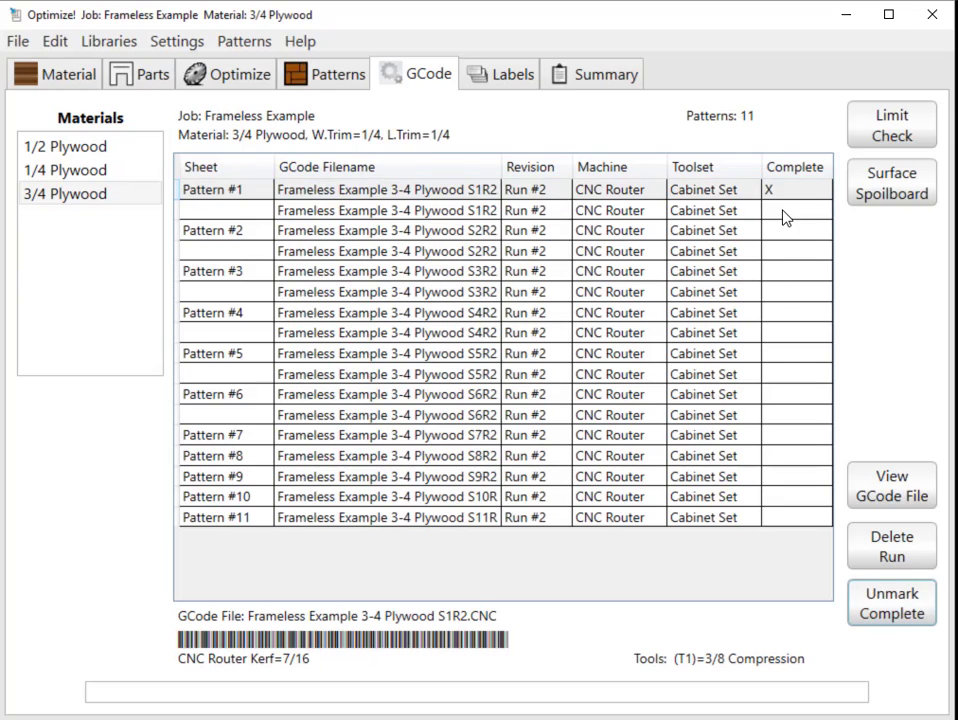
pyautogui.click(785, 211)
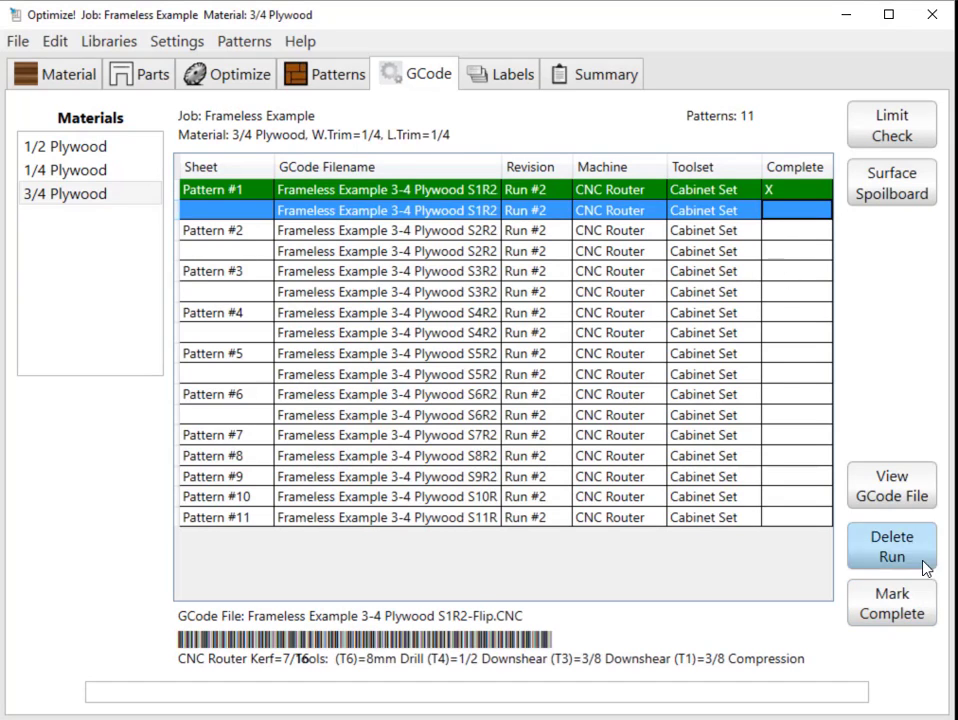
pyautogui.click(767, 231)
pyautogui.click(912, 612)
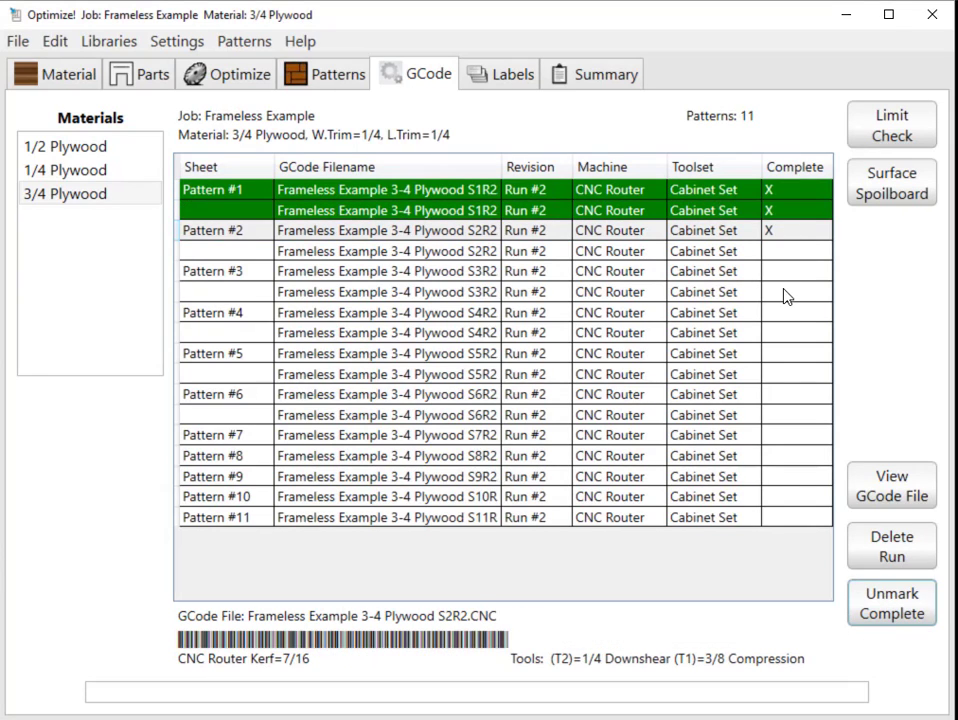
# Check the cut status of the 3/4 Plywood sheets in the pattern overview and of their parts in the parts list.
pyautogui.click(338, 74)
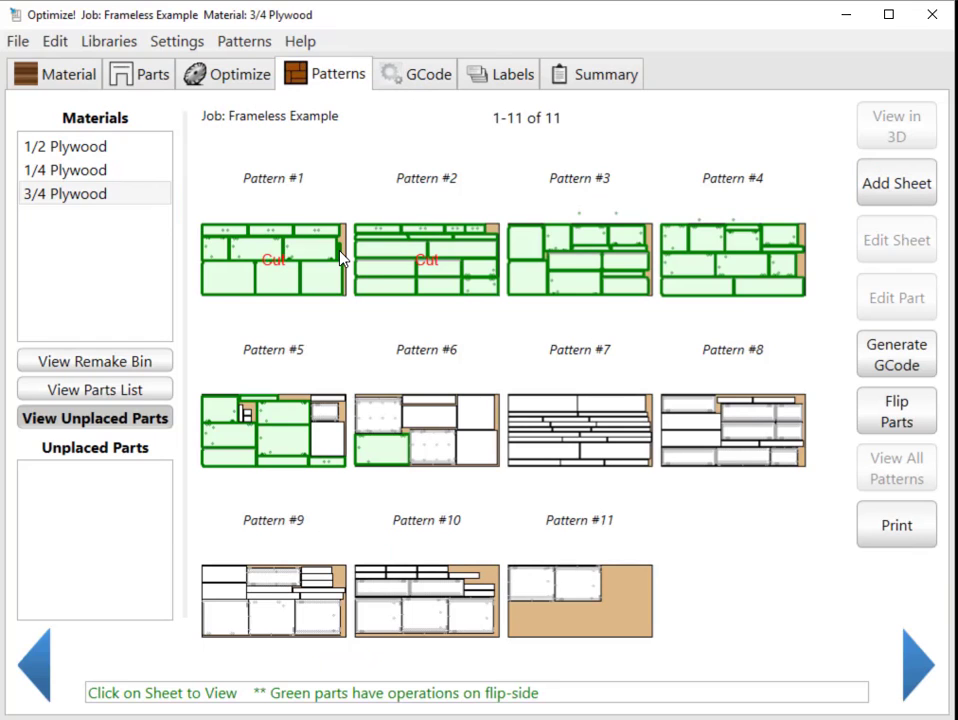
pyautogui.click(151, 66)
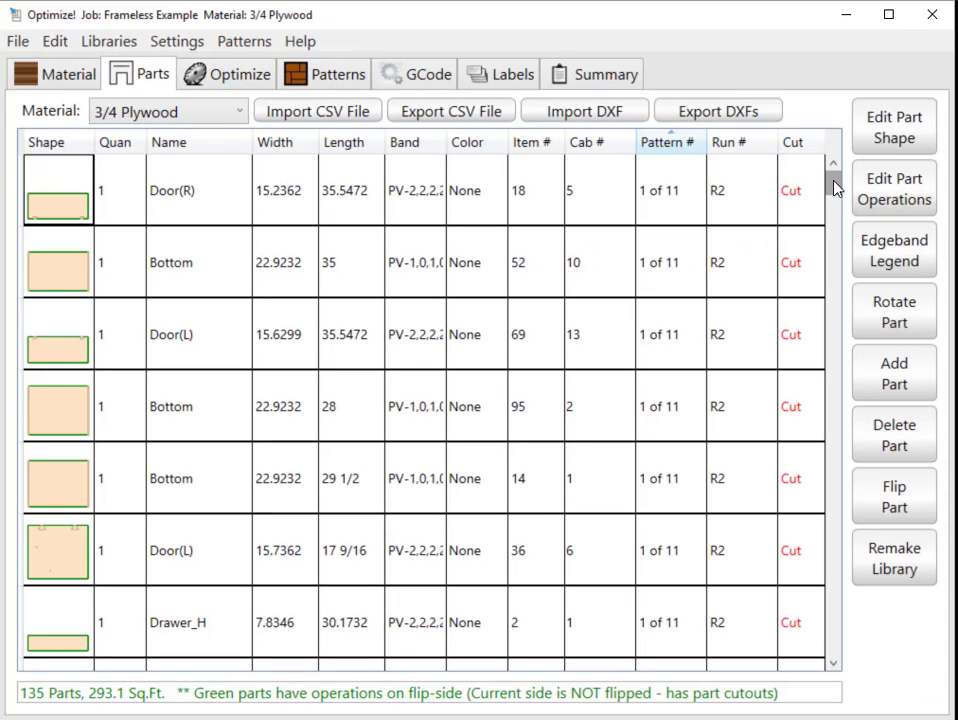
pyautogui.moveTo(835, 195); pyautogui.dragTo(825, 140)
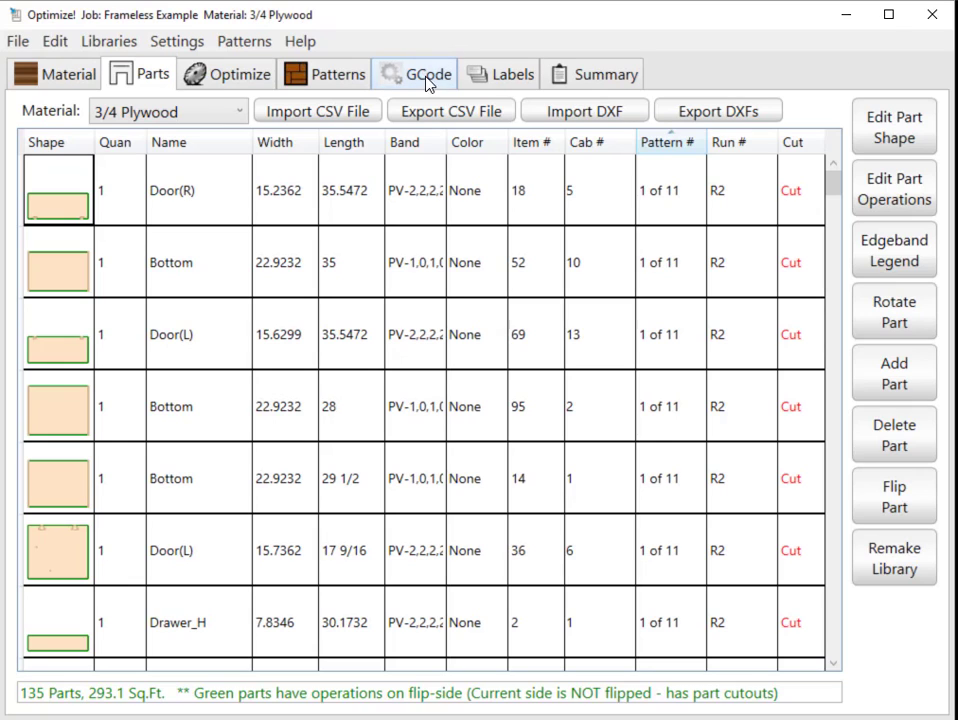
# Select Door(L) #69 on 3/4 Plywood pattern 1 in the label view and examine it in the patterns view and parts list.
pyautogui.click(498, 80)
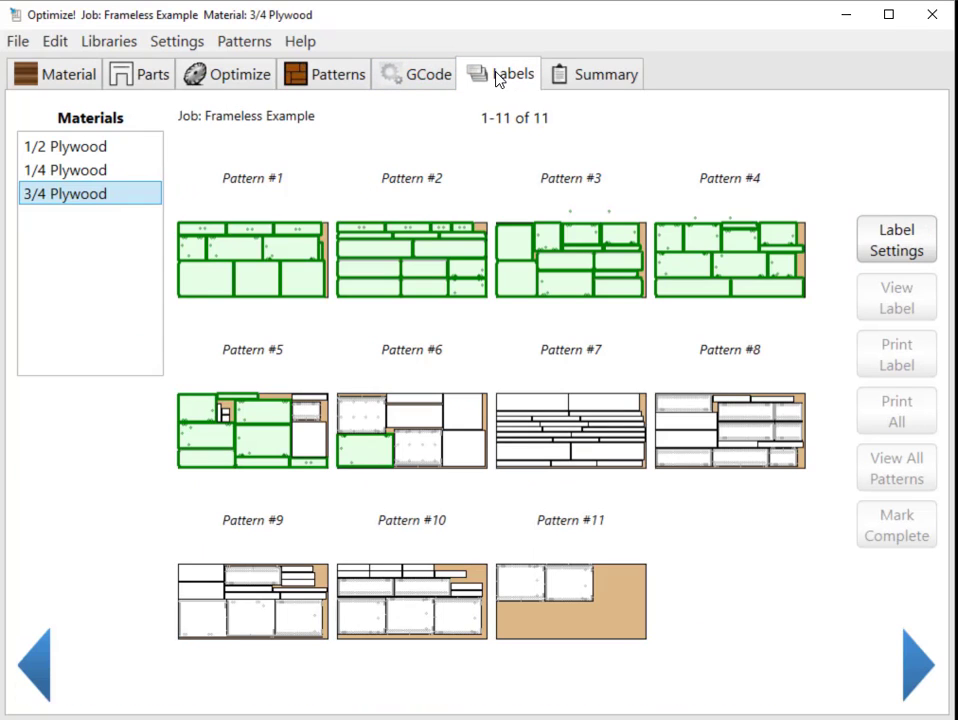
pyautogui.click(267, 287)
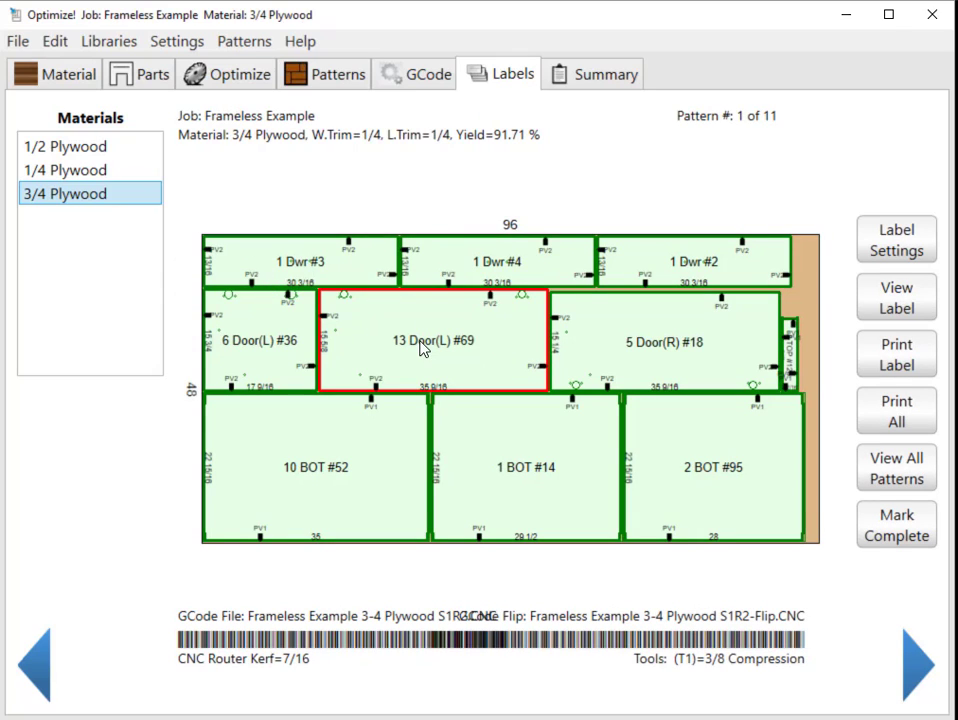
pyautogui.click(323, 74)
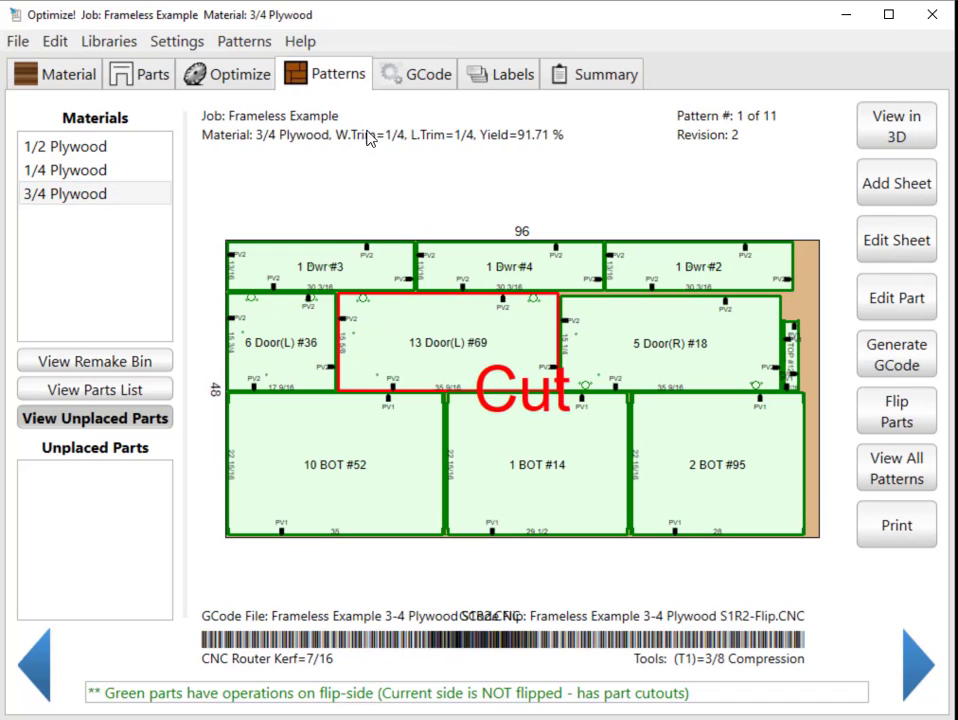
pyautogui.click(157, 86)
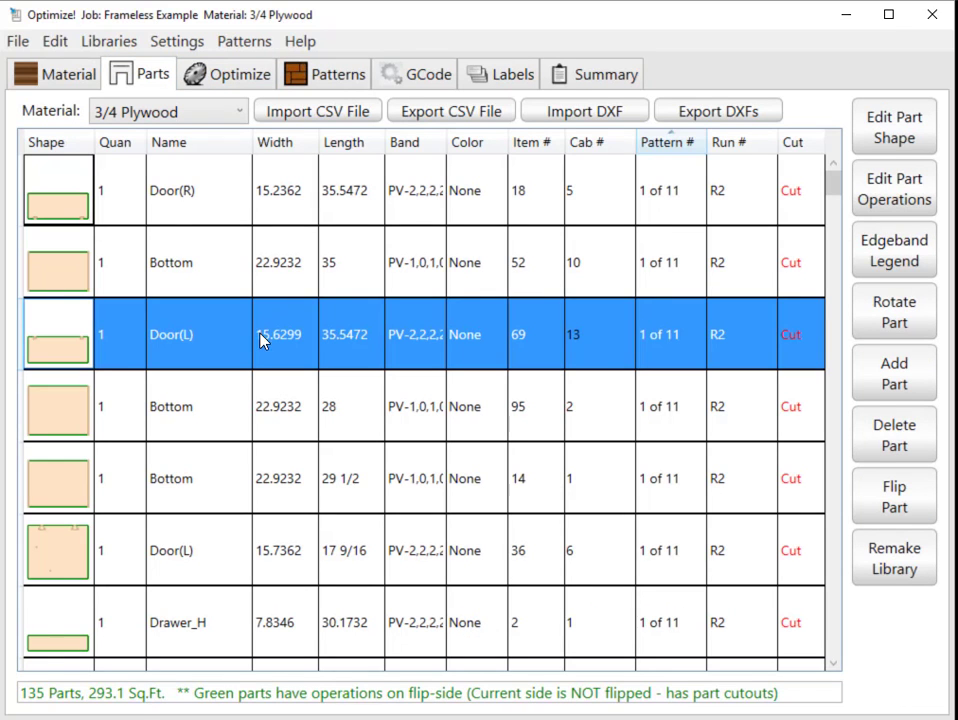
# View the per-sheet summary of part counts, yield and material cost for 3/4 Plywood.
pyautogui.click(598, 74)
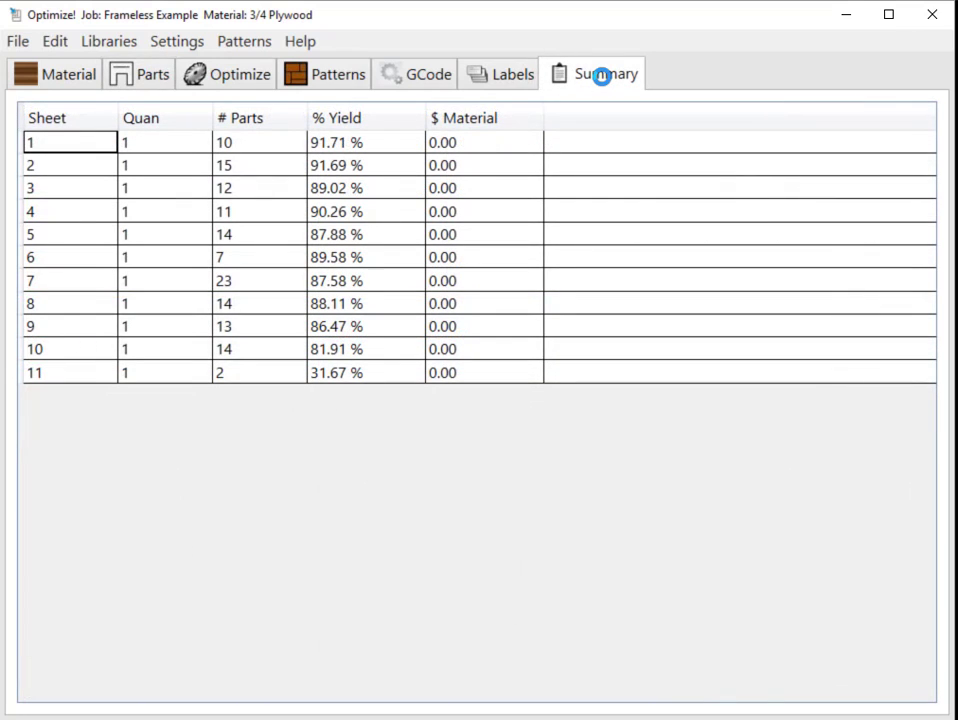